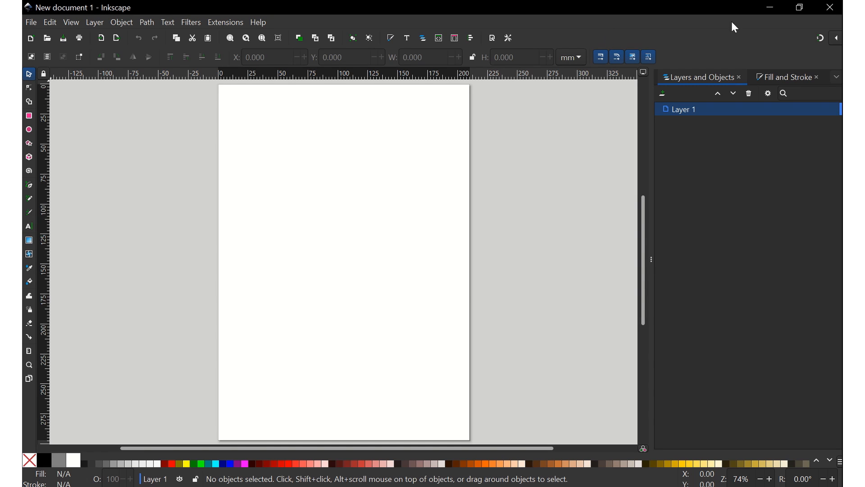
Step: Import the hibiscus JPEG from the desktop into New document 2, embedded with DPI from file and rendering mode None (auto)
click(800, 8)
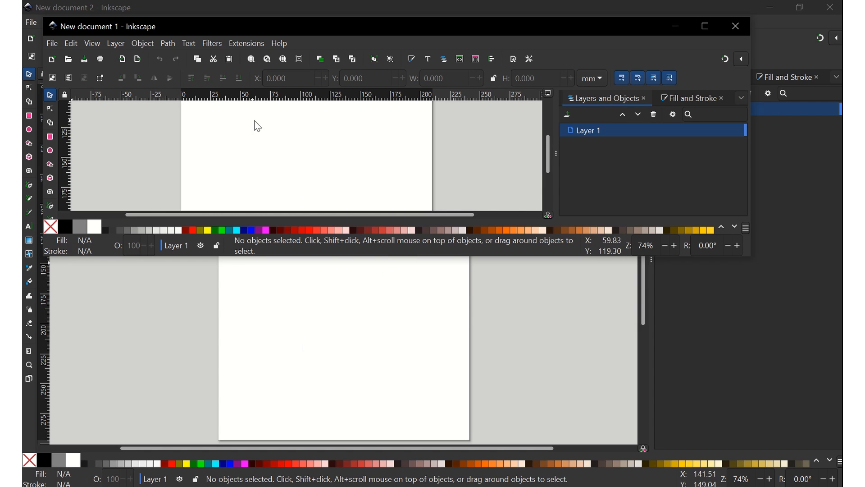
click(366, 437)
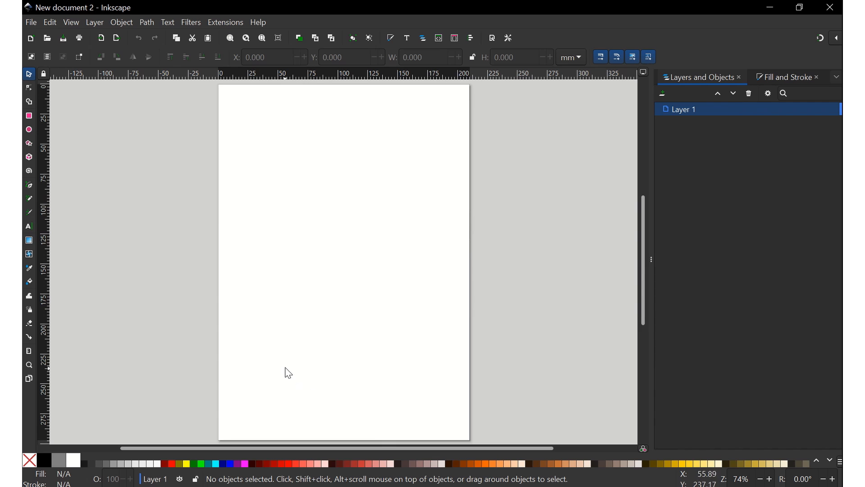
click(800, 8)
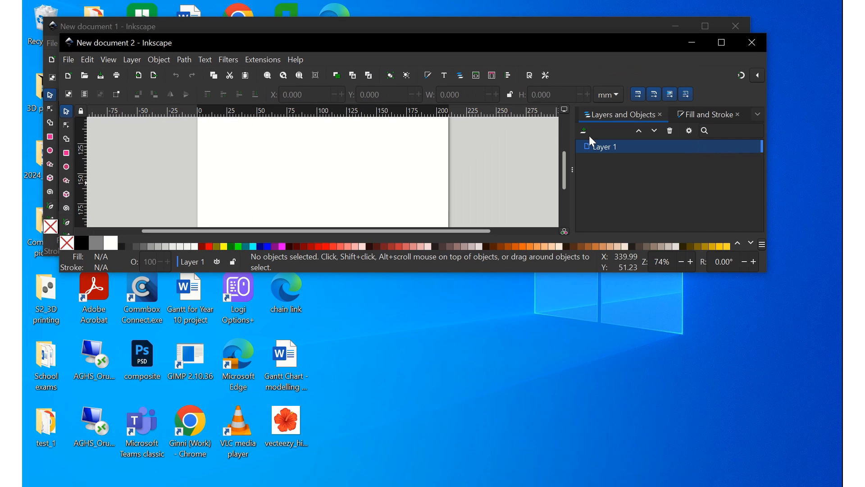
drag(285, 410, 313, 175)
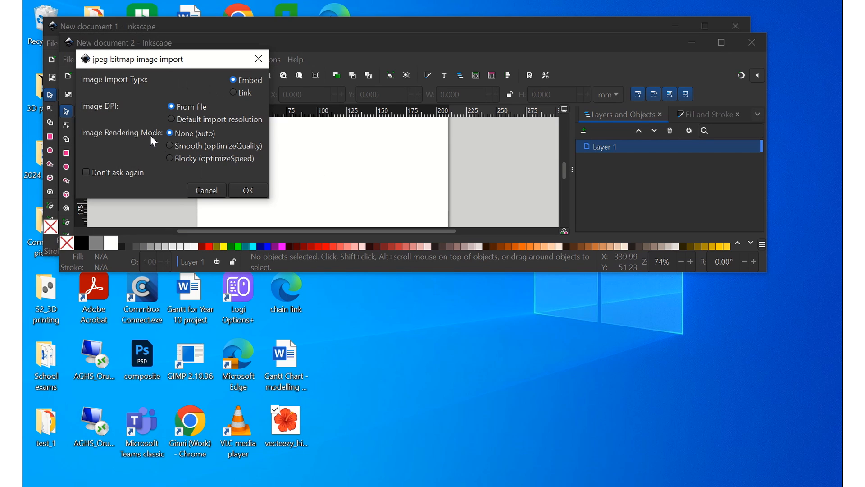
click(248, 191)
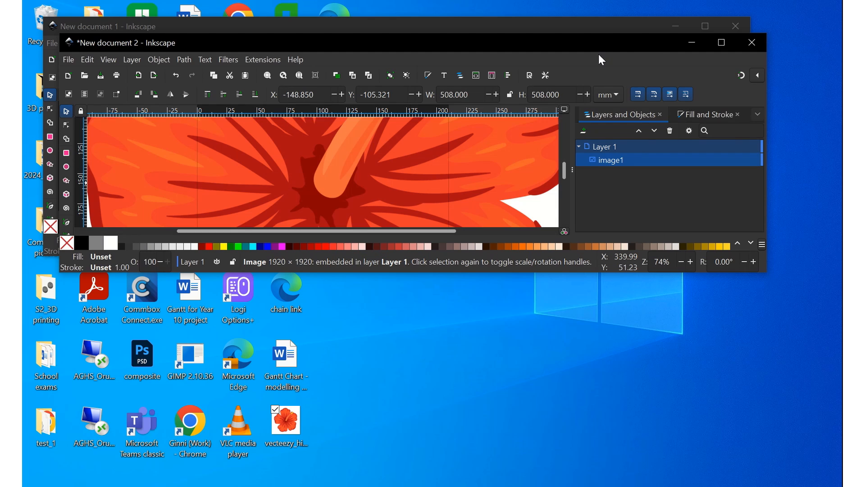
click(721, 44)
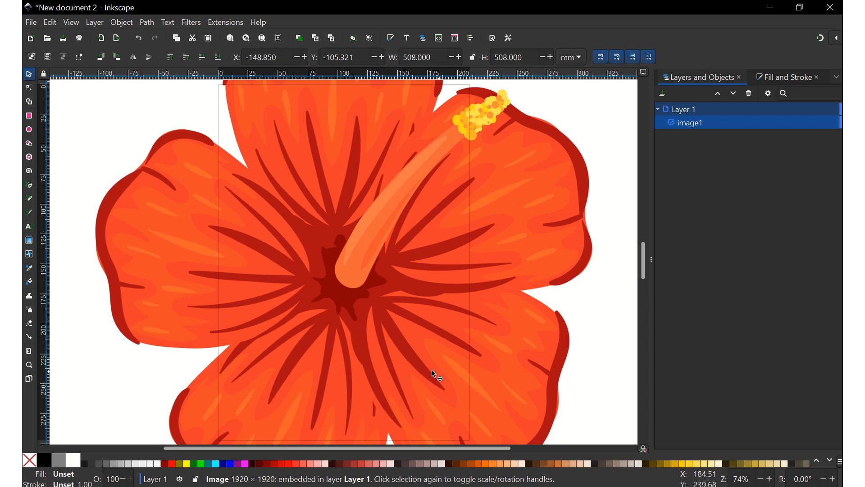
Step: Scale the imported flower image down proportionally from its upper-left corner to about 329 mm square
drag(250, 448, 124, 448)
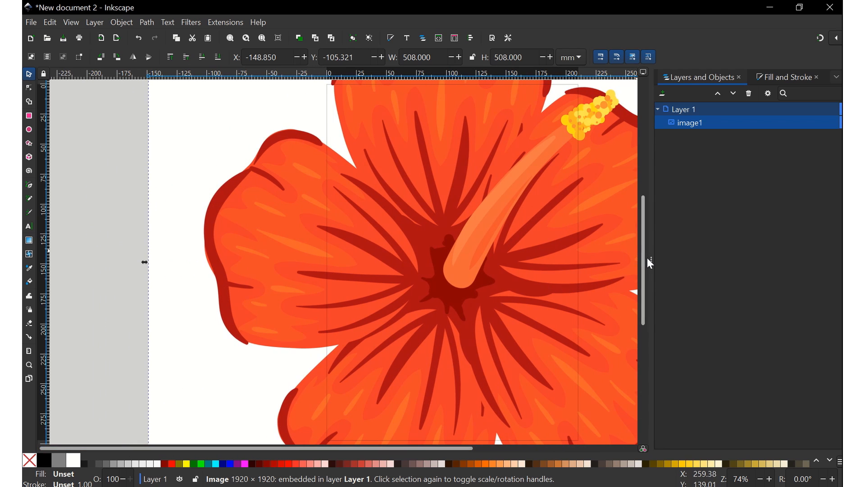
drag(647, 268, 612, 152)
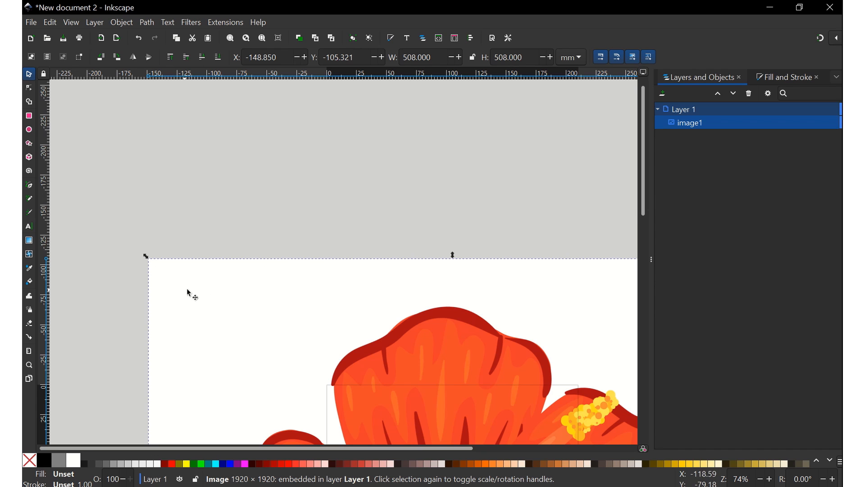
click(172, 294)
click(182, 294)
drag(644, 186, 643, 236)
drag(450, 447, 477, 446)
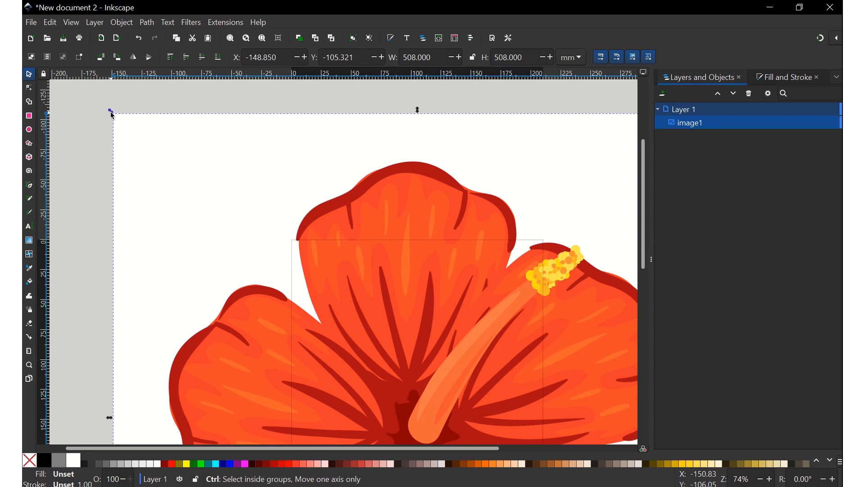
drag(111, 112, 322, 278)
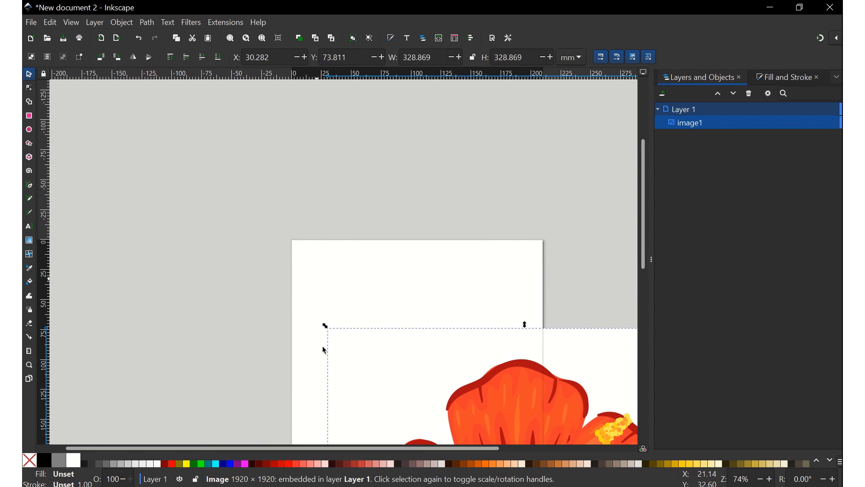
Step: Scale the flower image down proportionally from its lower-right corner to about 160 mm square
drag(432, 449, 532, 442)
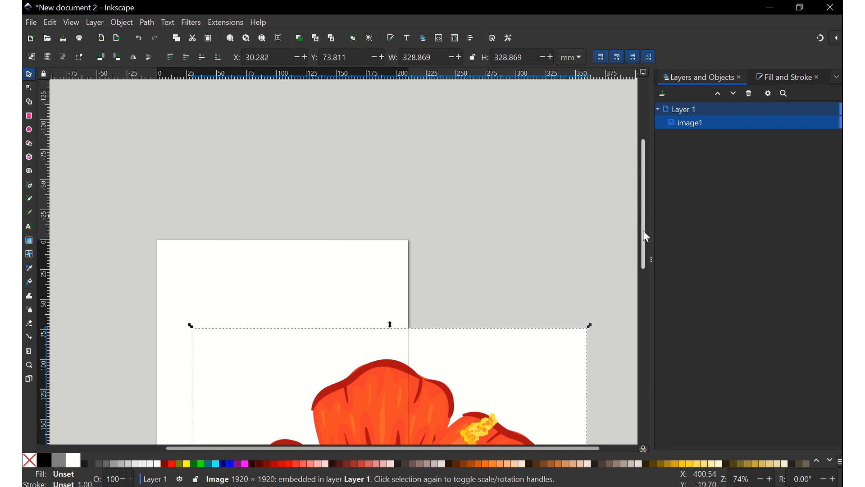
drag(643, 231, 647, 351)
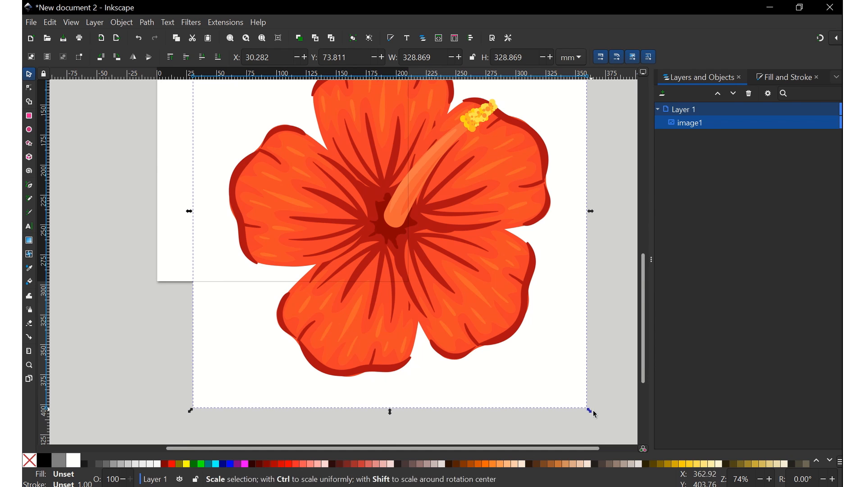
drag(588, 411, 389, 242)
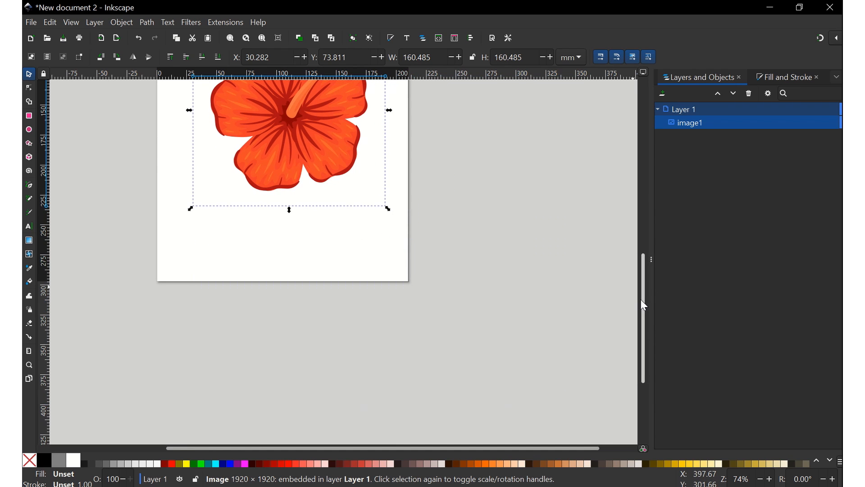
Step: Move the flower image up on the page to about X 27 mm, Y 25 mm and deselect it
drag(642, 299, 629, 238)
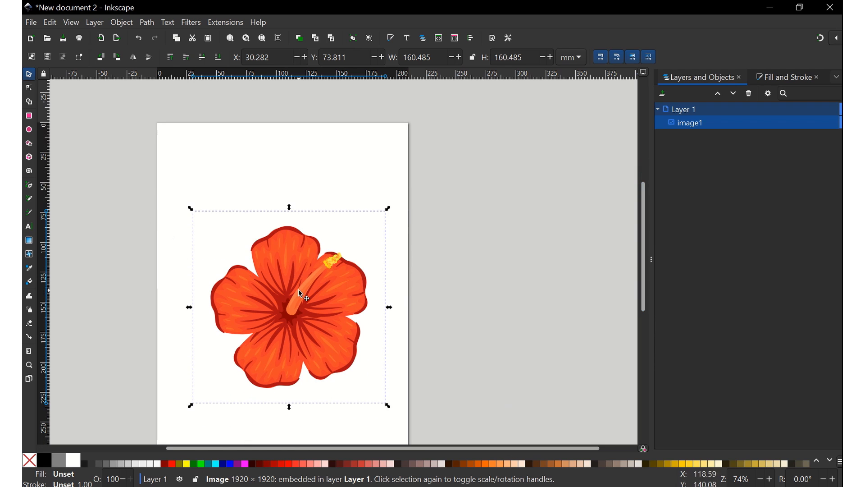
drag(300, 291, 303, 231)
click(325, 138)
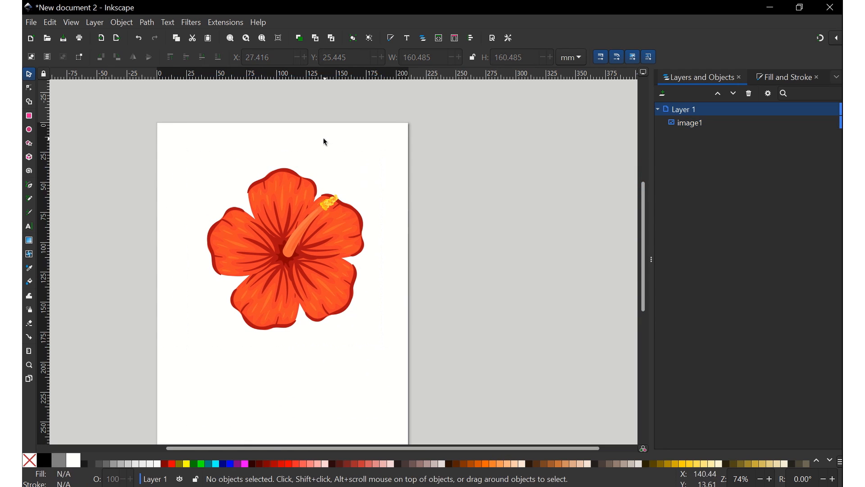
Step: Check the page format, size and orientation in the document properties
click(29, 21)
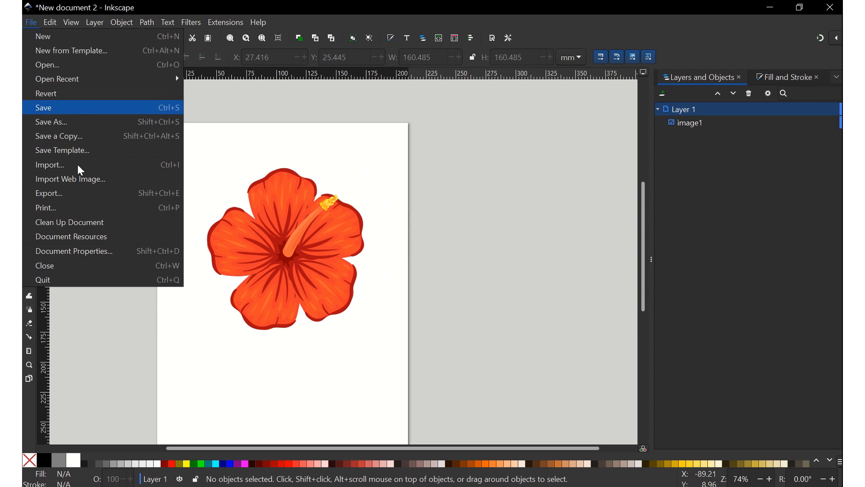
click(82, 253)
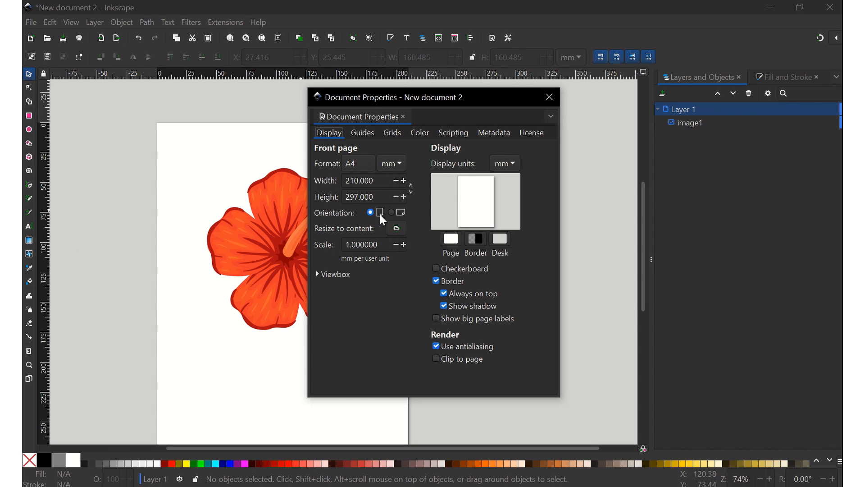
click(551, 97)
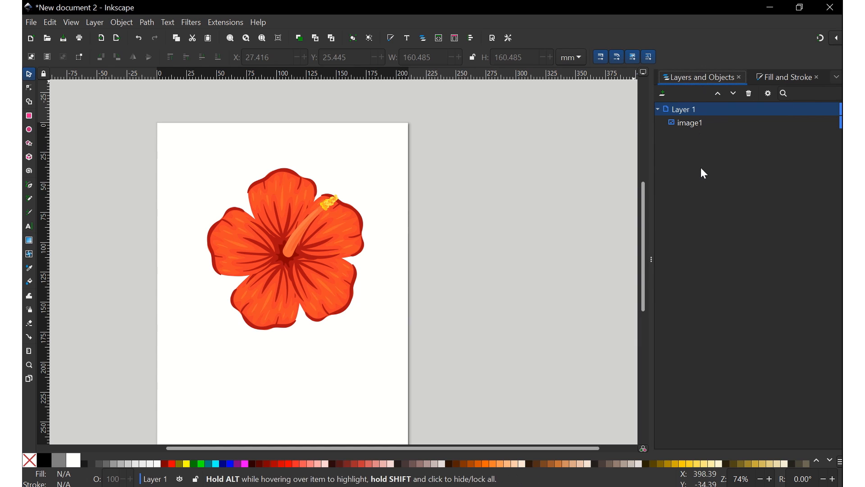
Step: Add a layer named "my drawing" above the current layer
click(660, 93)
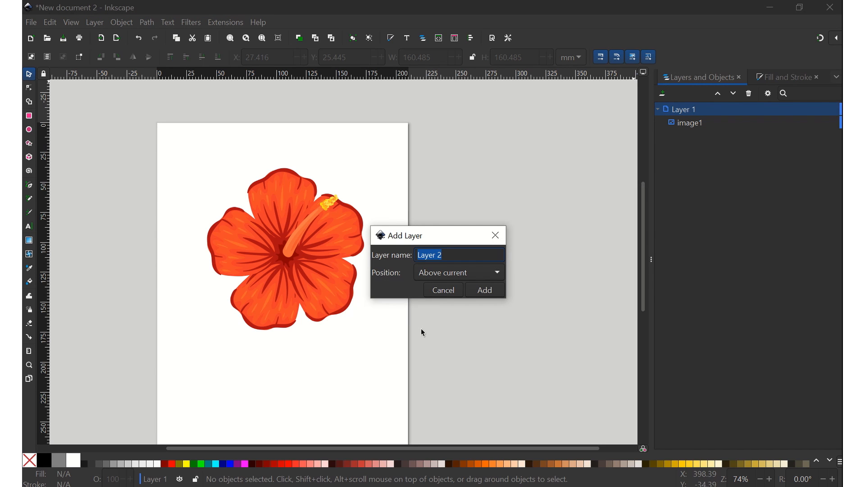
text(my drawing)
click(487, 292)
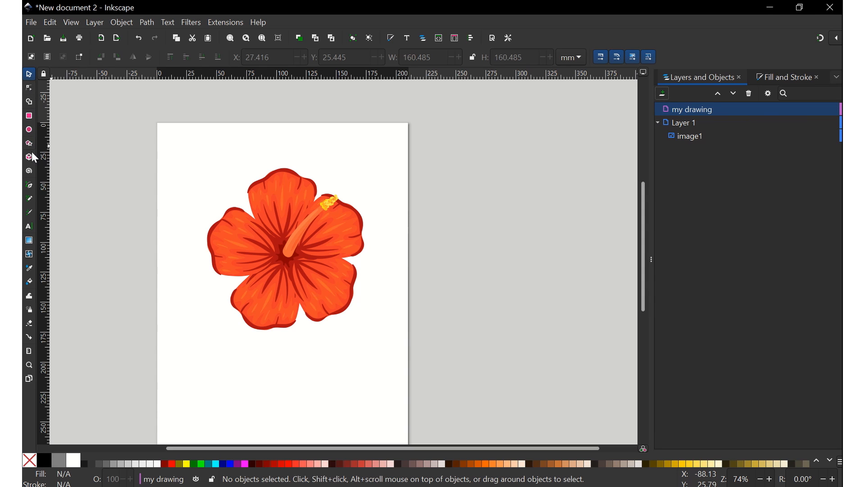
Step: Start a Pen tool path at the notch between the left and top petals and trace the top petal with straight segments
click(28, 185)
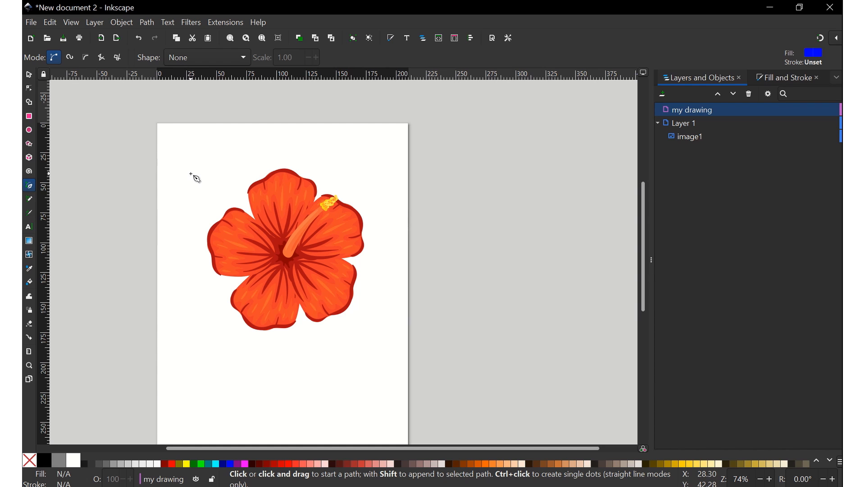
click(256, 220)
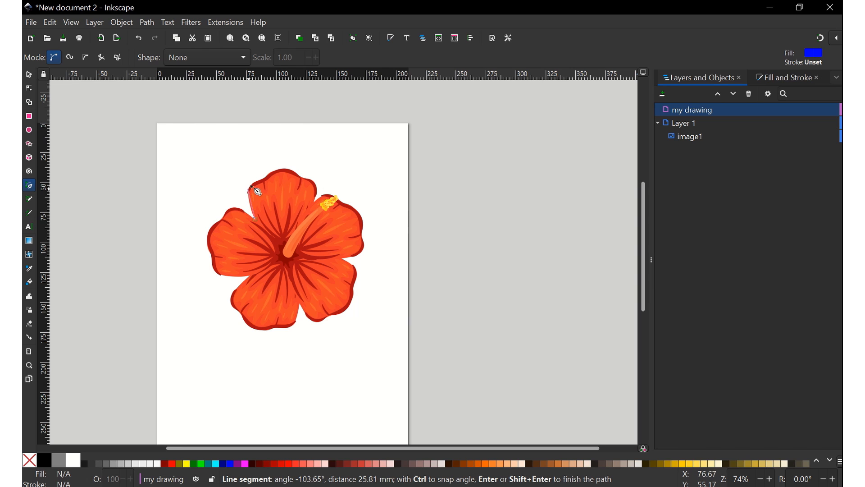
click(249, 189)
click(265, 180)
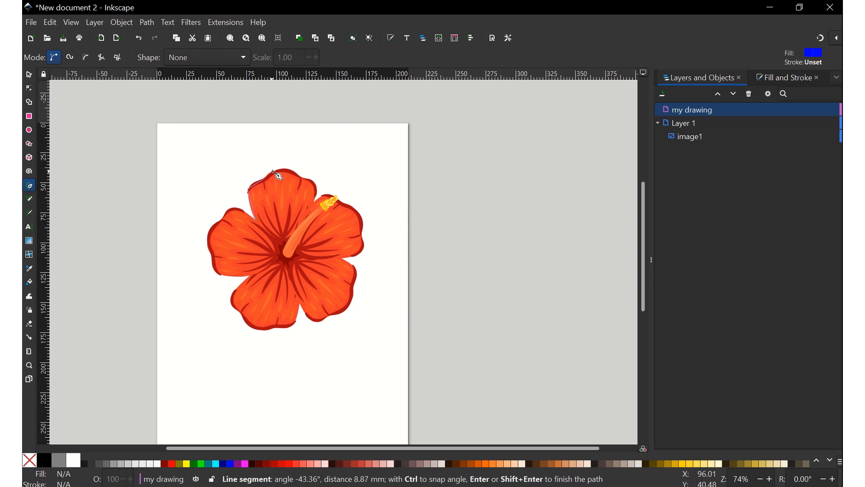
click(282, 169)
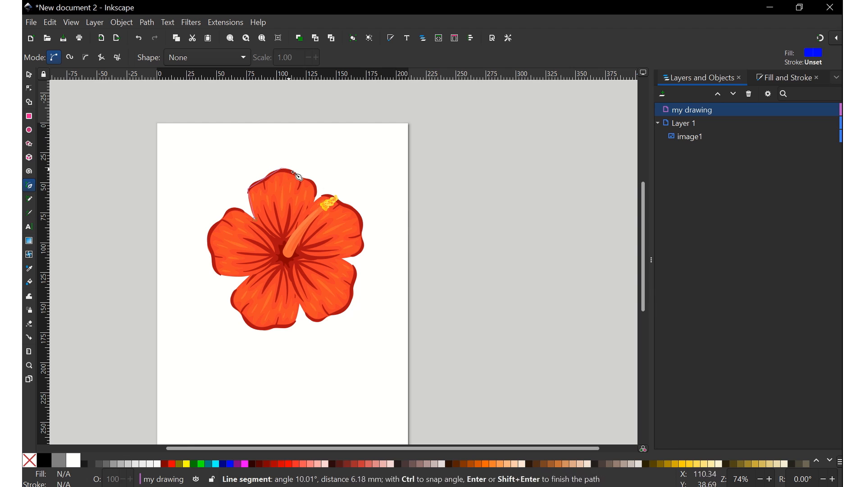
click(301, 178)
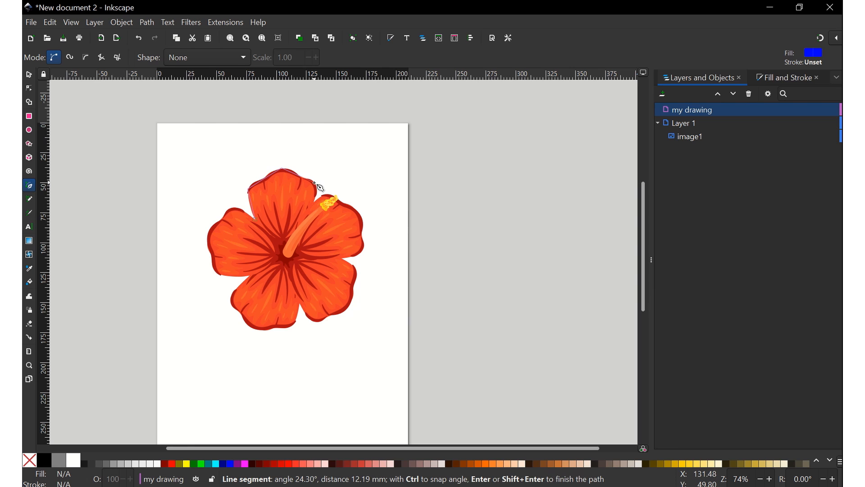
click(317, 186)
click(318, 203)
Step: Continue the path around the upper-right and lower-right petals to the notch at the bottom of the flower
click(345, 202)
click(360, 214)
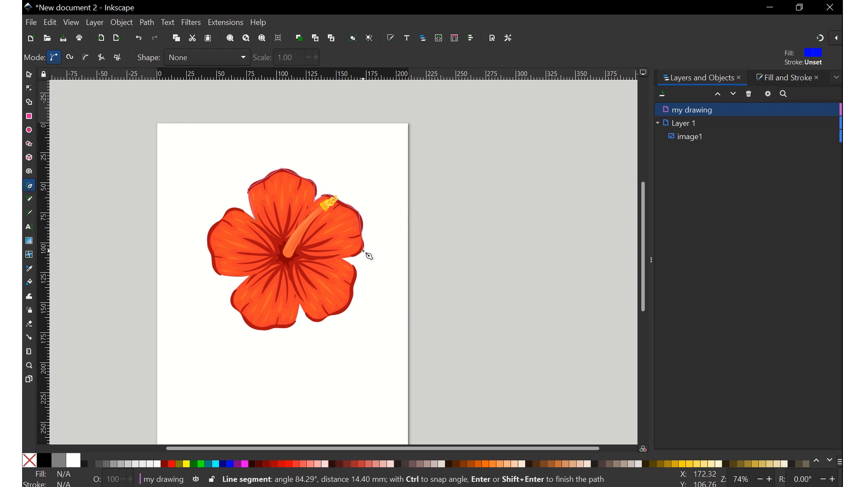
click(343, 259)
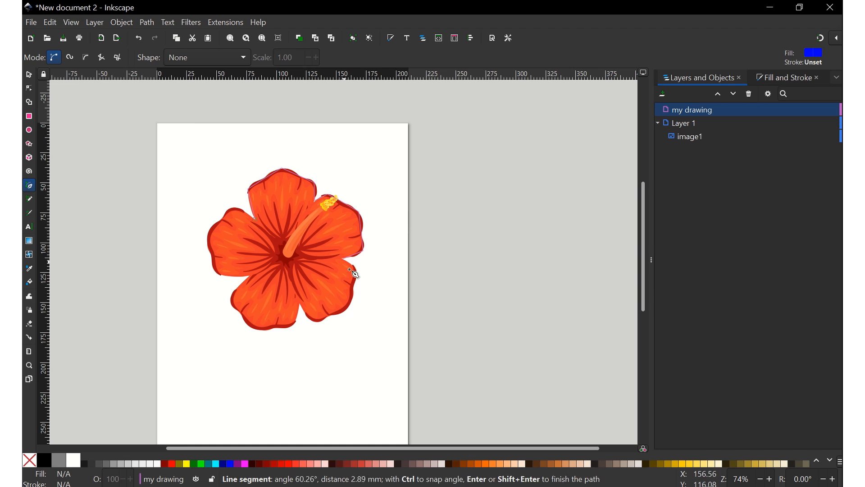
click(356, 270)
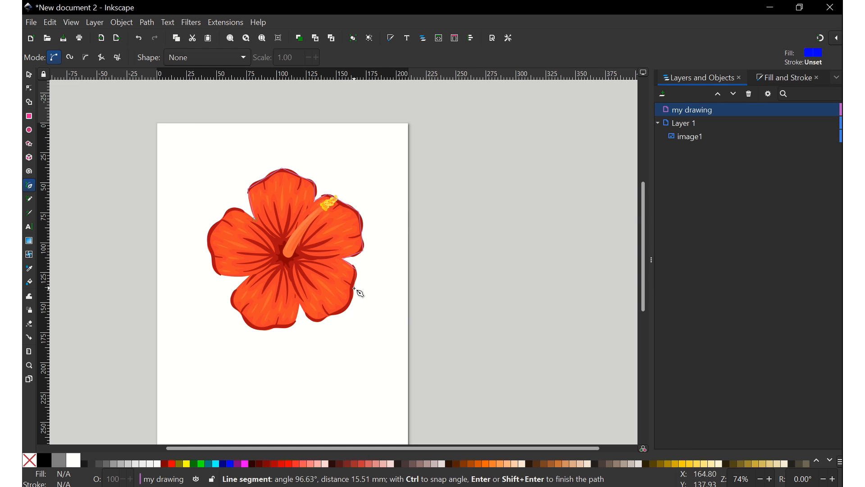
click(356, 290)
click(348, 309)
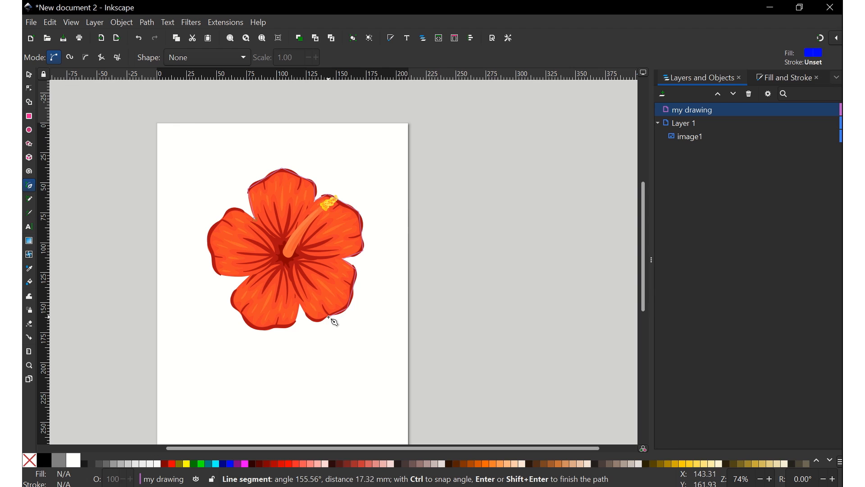
click(315, 322)
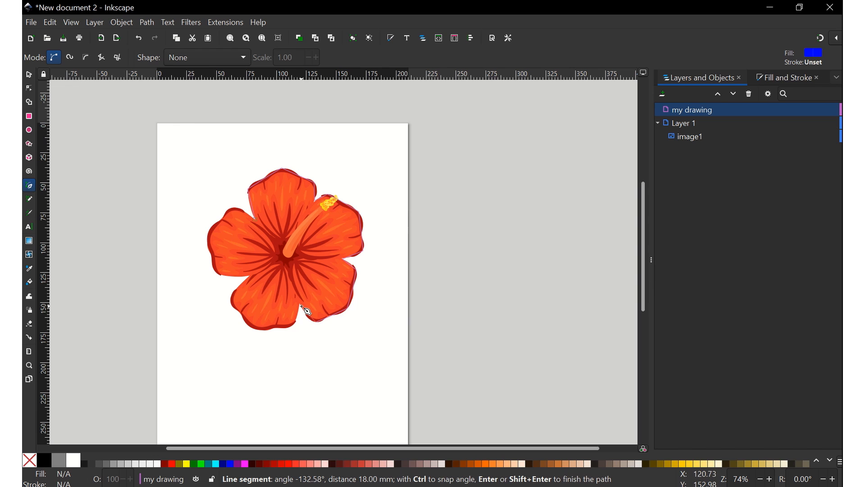
click(304, 309)
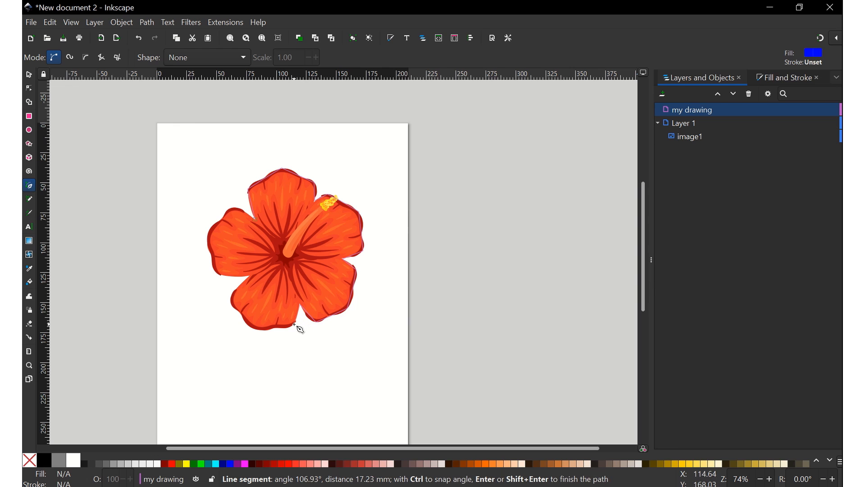
Step: Trace the lower-left and left petals and close the path at its starting node
click(301, 330)
click(259, 333)
click(241, 314)
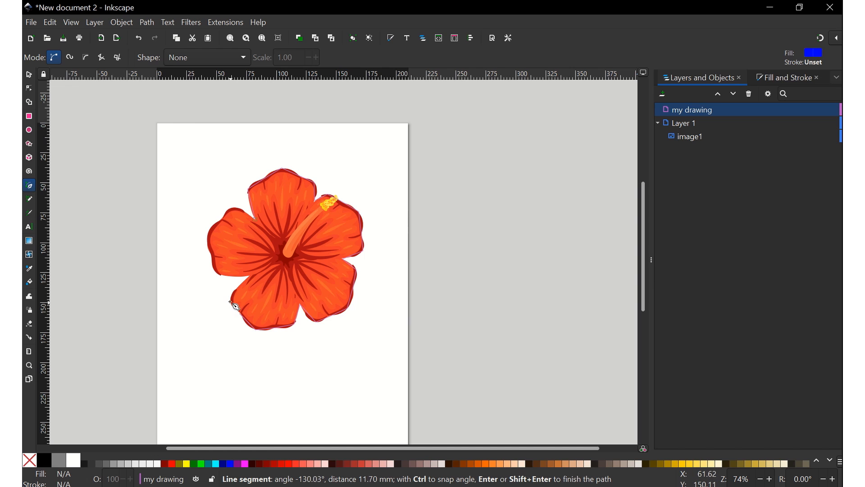
click(229, 299)
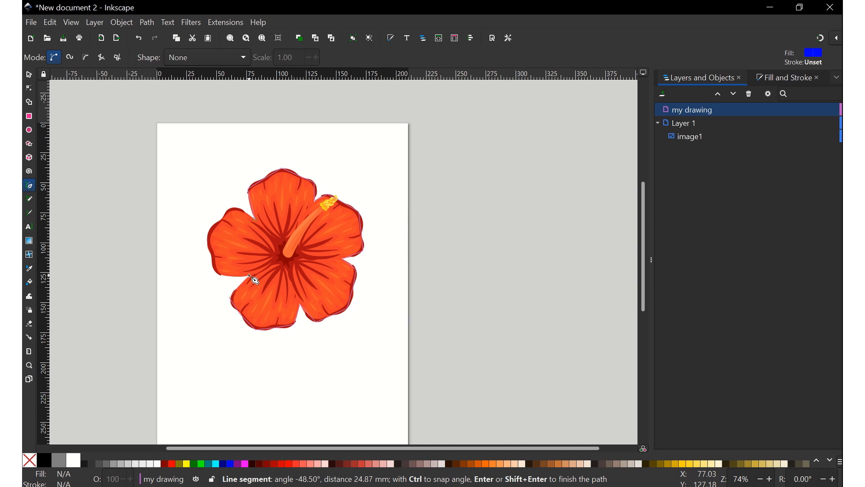
click(250, 279)
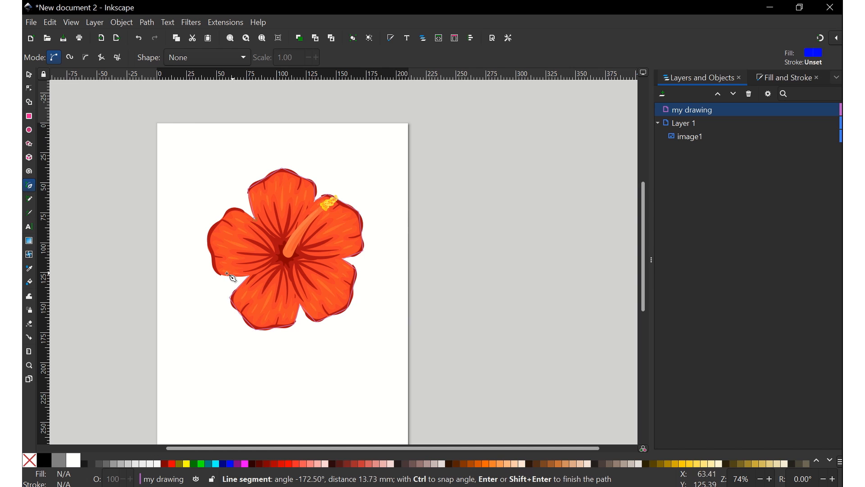
click(215, 255)
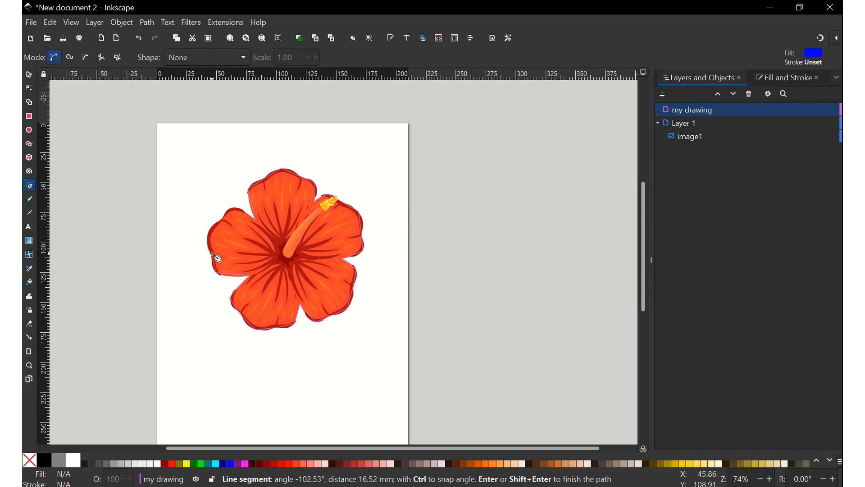
click(223, 221)
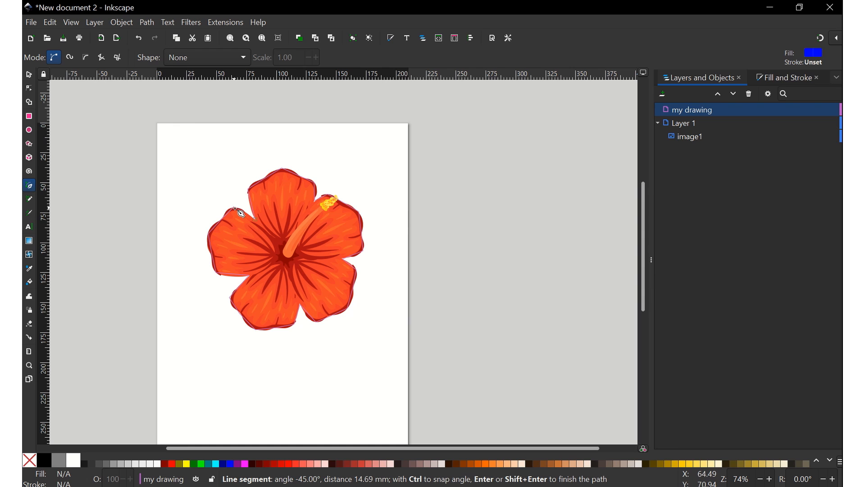
click(237, 210)
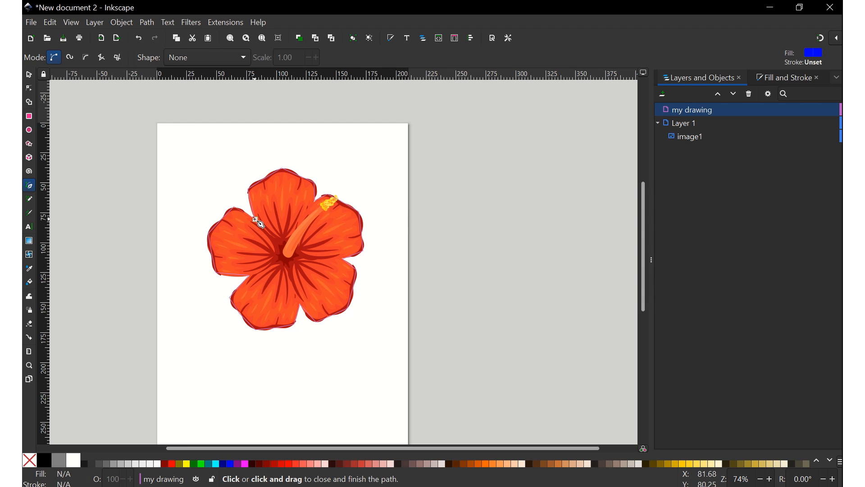
click(256, 220)
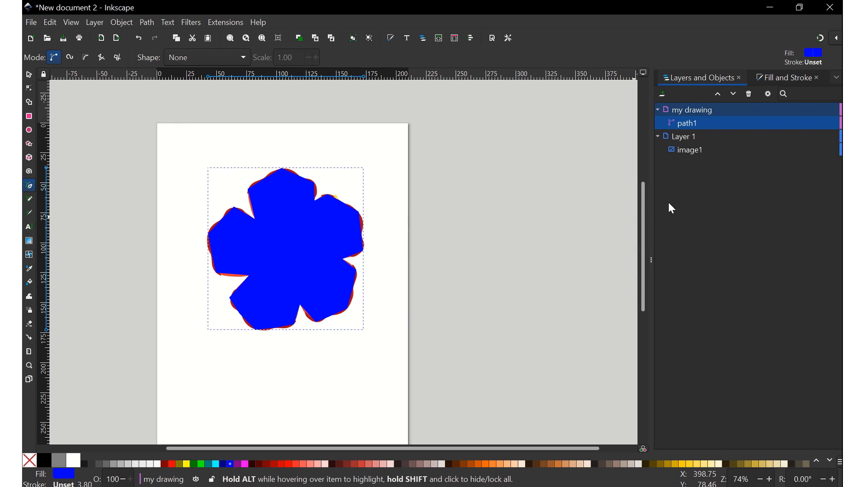
Step: Hide Layer 1 and open the traced flower path for node editing
click(681, 137)
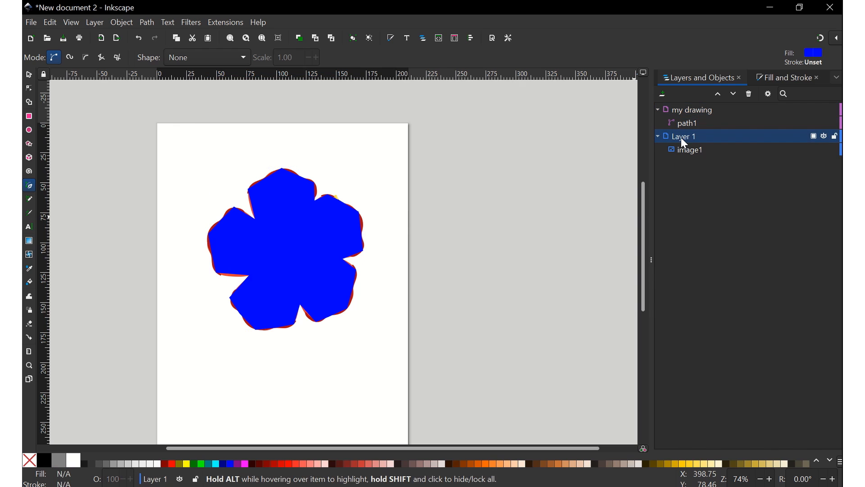
click(827, 138)
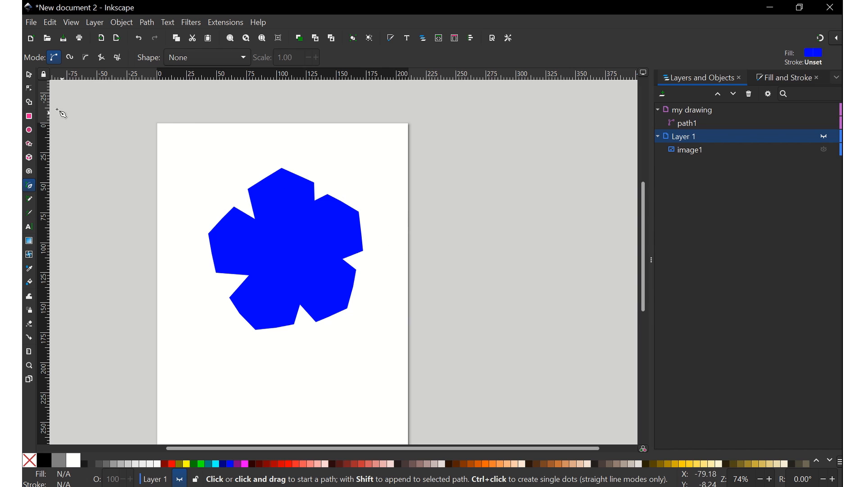
click(29, 75)
click(282, 242)
double_click(295, 240)
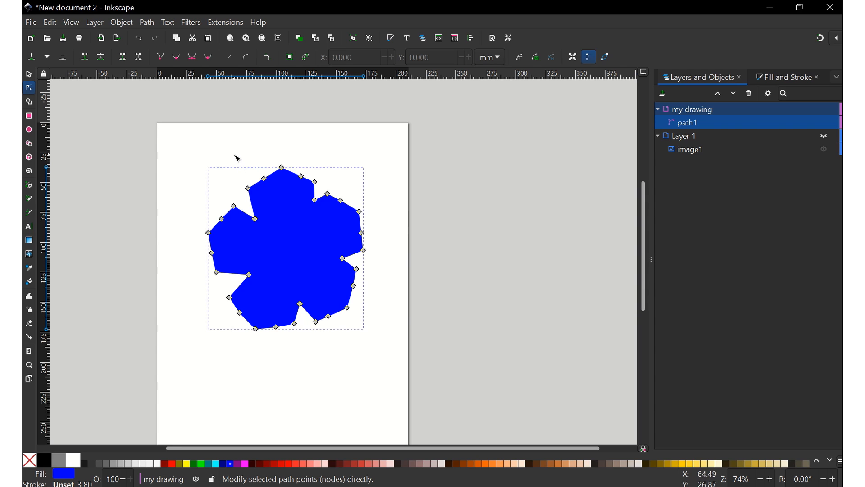
Step: Make the outer nodes of the top petal smooth, leaving out the notch nodes beside it
drag(235, 155, 329, 193)
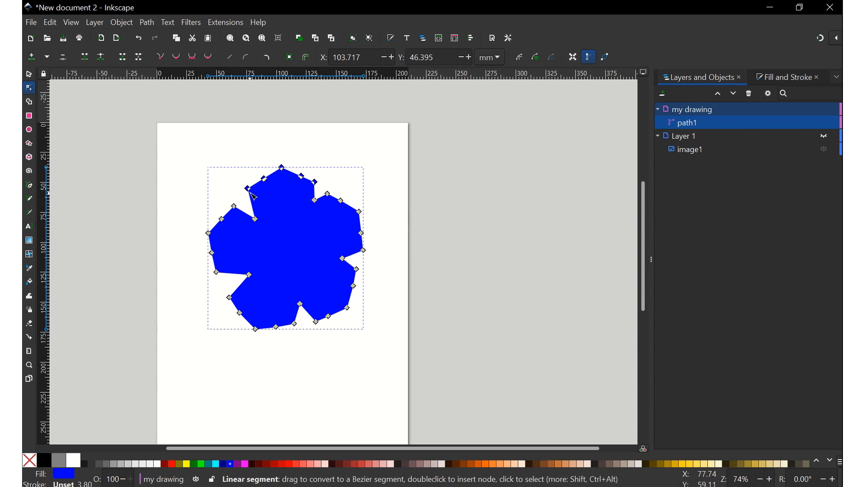
click(175, 57)
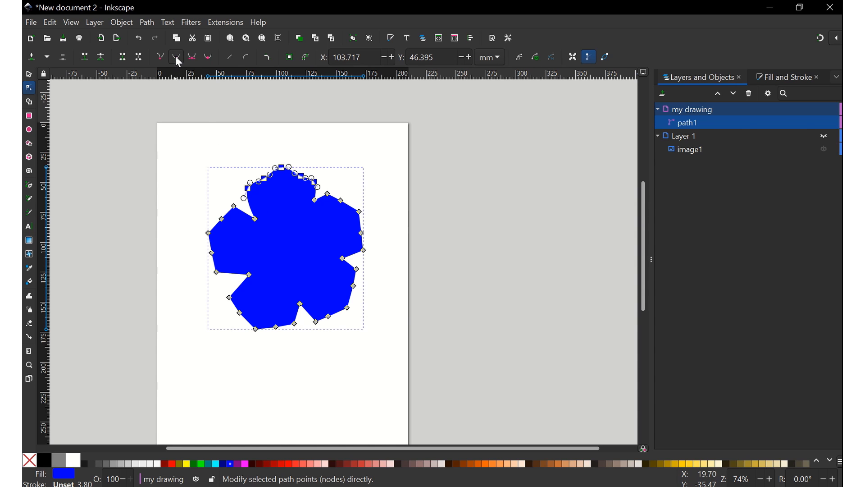
key(ctrl+z)
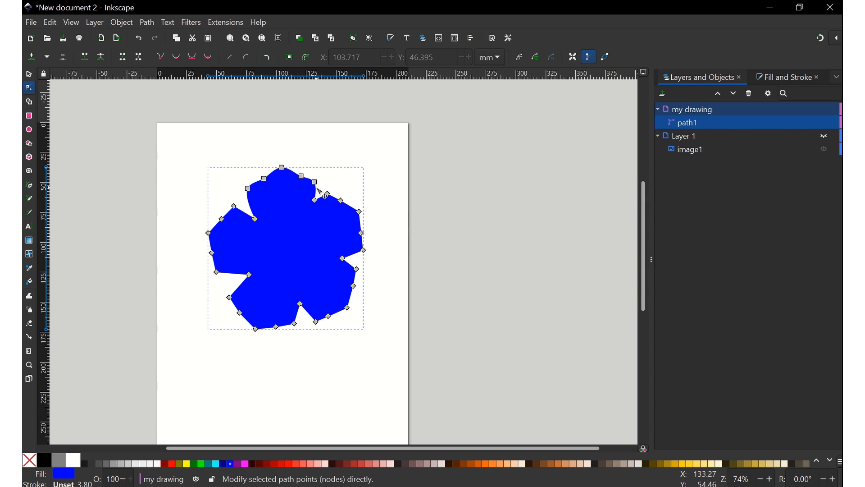
Step: Make the outer nodes of the upper-right and lower-right petals smooth, leaving the notch nodes as corners
drag(337, 192, 378, 260)
click(176, 58)
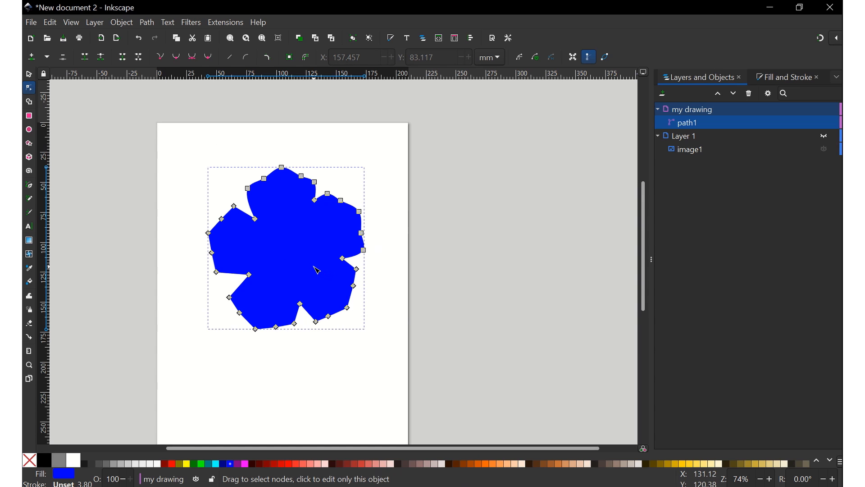
drag(314, 267, 379, 332)
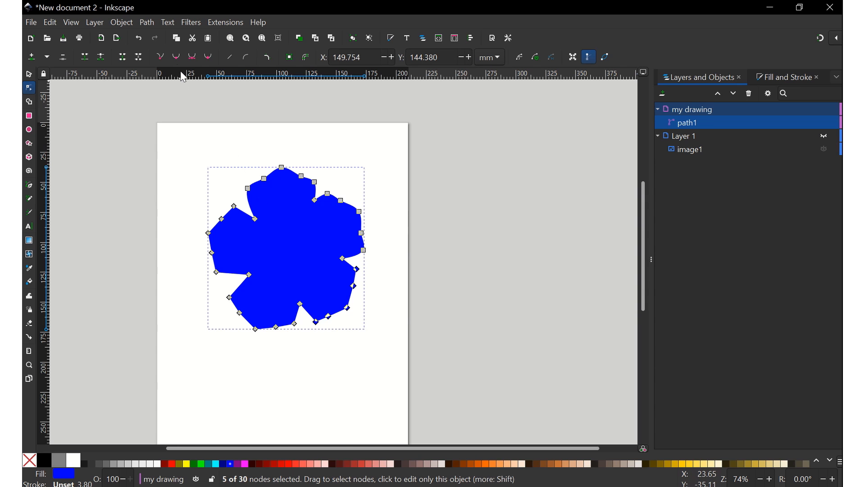
click(176, 57)
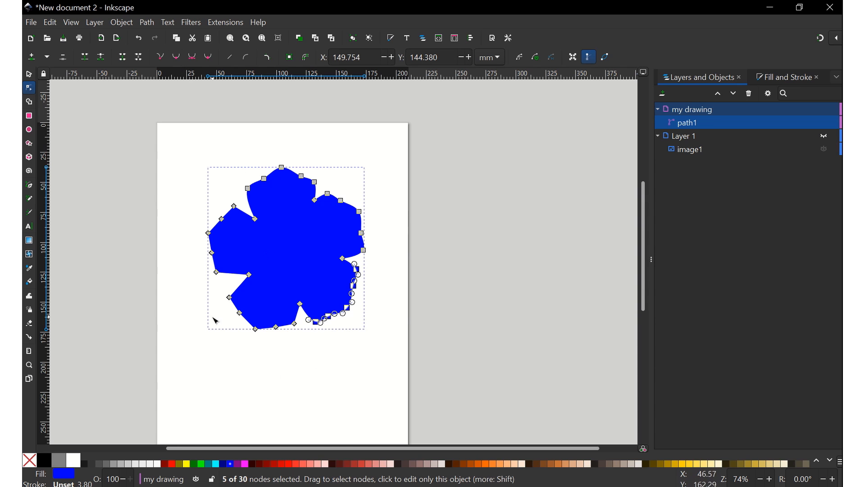
Step: Make all outer nodes of the lower-left petal smooth, including the one beside the bottom notch
click(222, 293)
drag(218, 283, 288, 338)
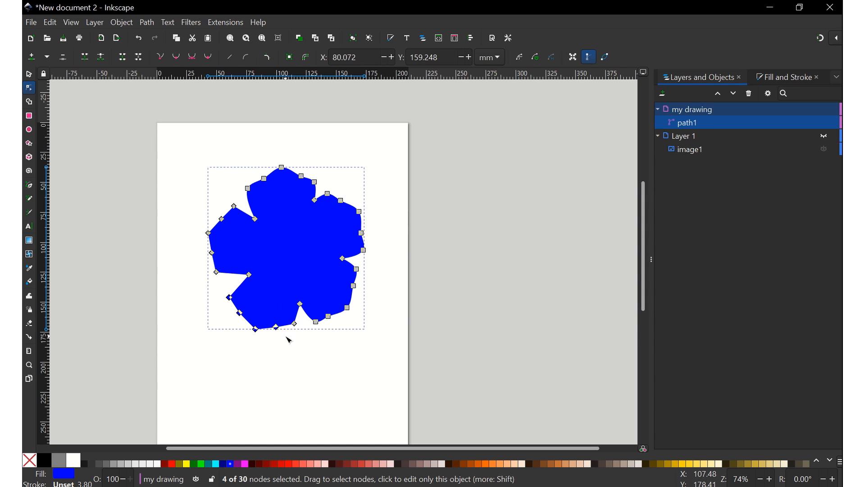
click(175, 58)
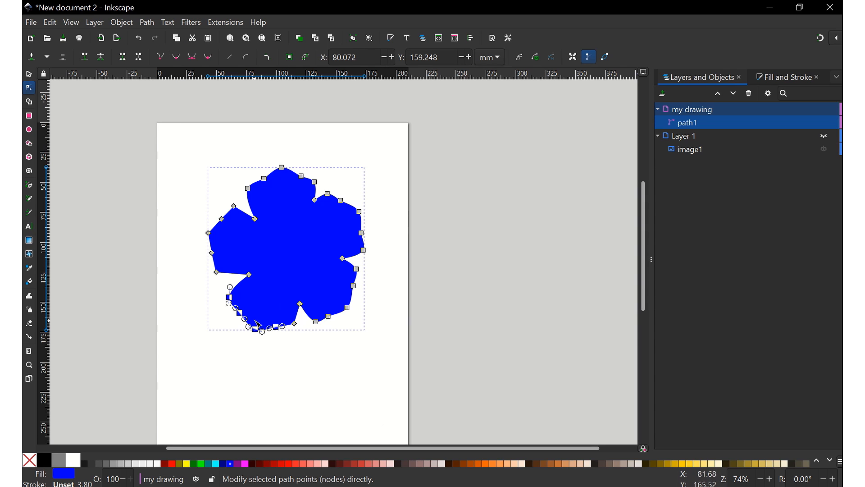
click(393, 332)
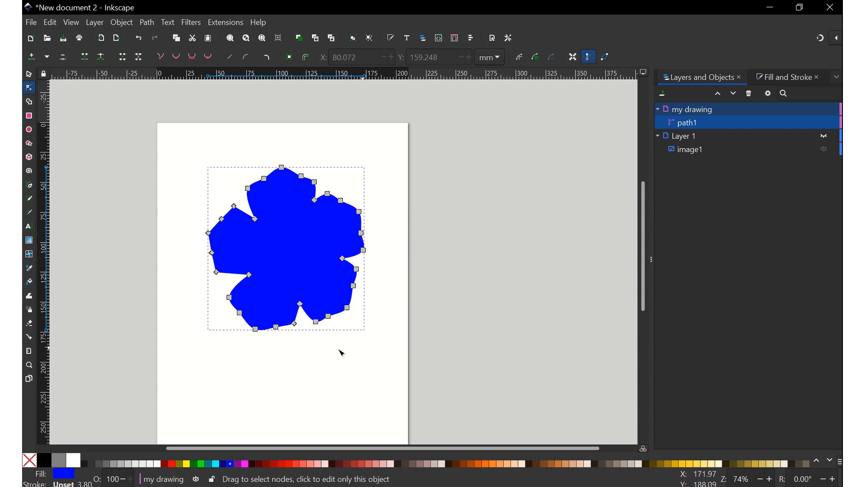
drag(294, 314, 320, 339)
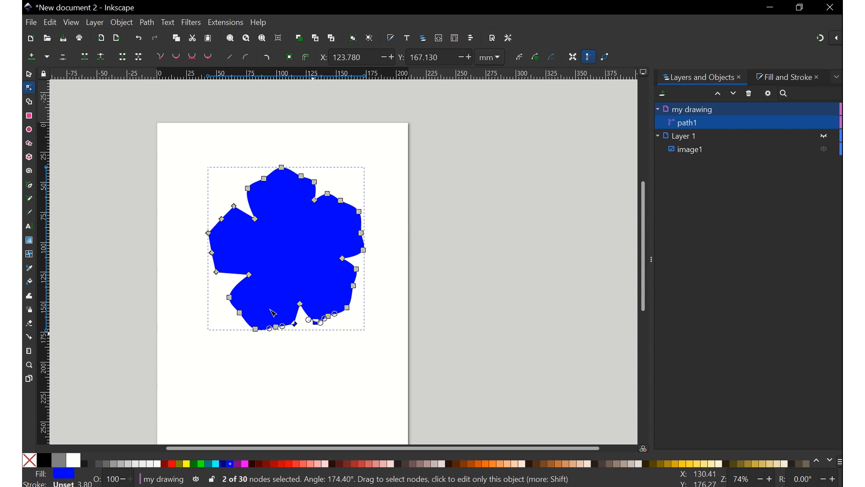
click(176, 57)
click(397, 224)
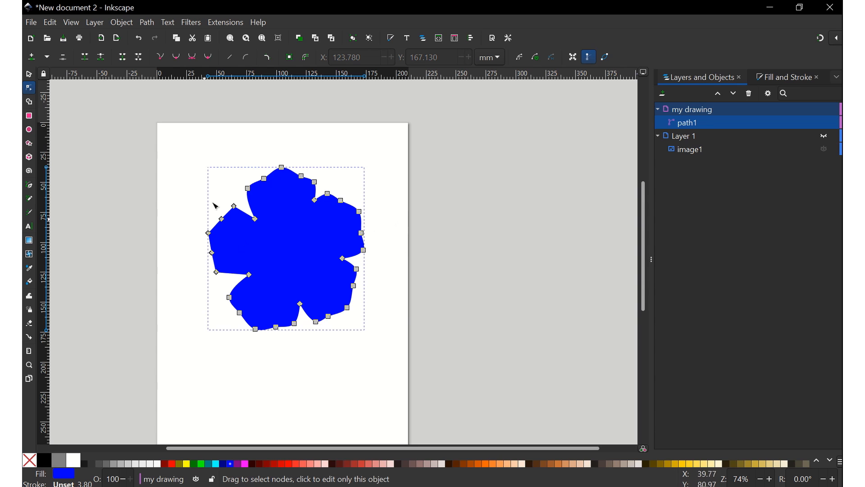
Step: Make the outer nodes of the left petal smooth and deselect the flower path
drag(242, 199, 200, 282)
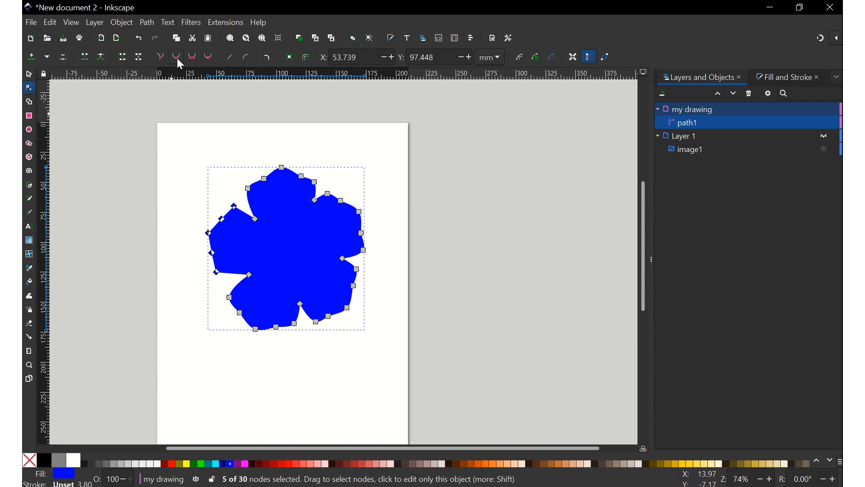
click(179, 59)
click(175, 131)
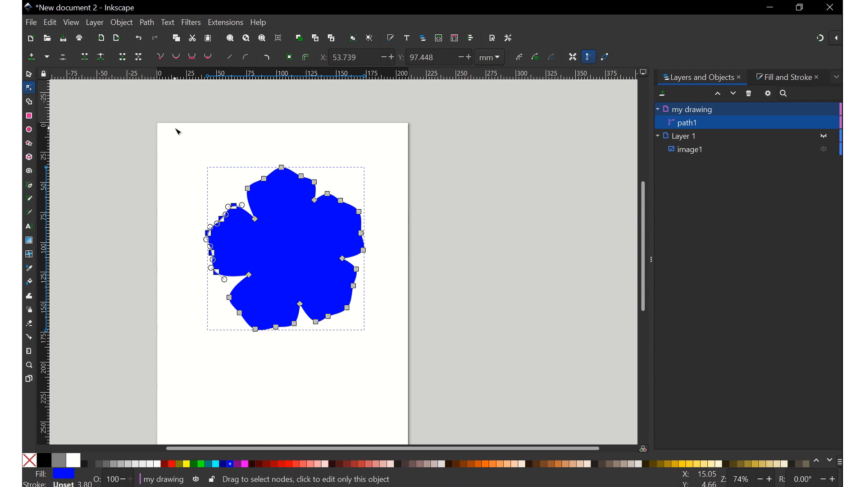
click(188, 155)
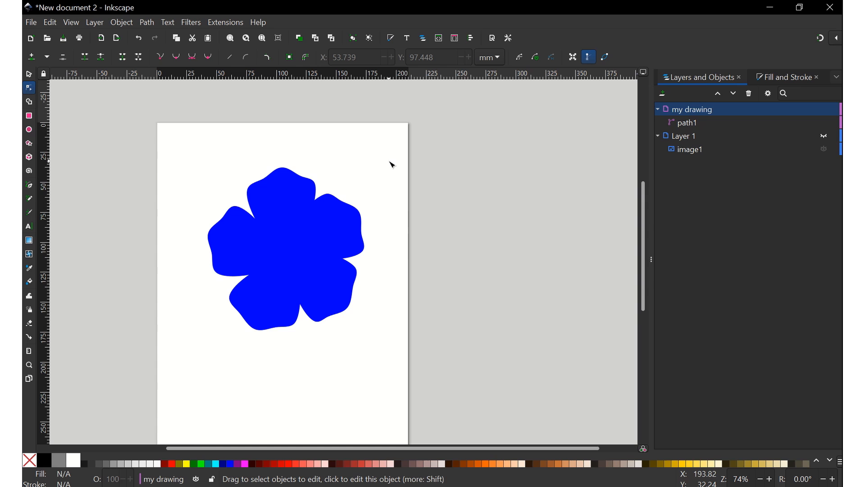
Step: Scale the flower down proportionally to about 76 × 79 mm
click(291, 247)
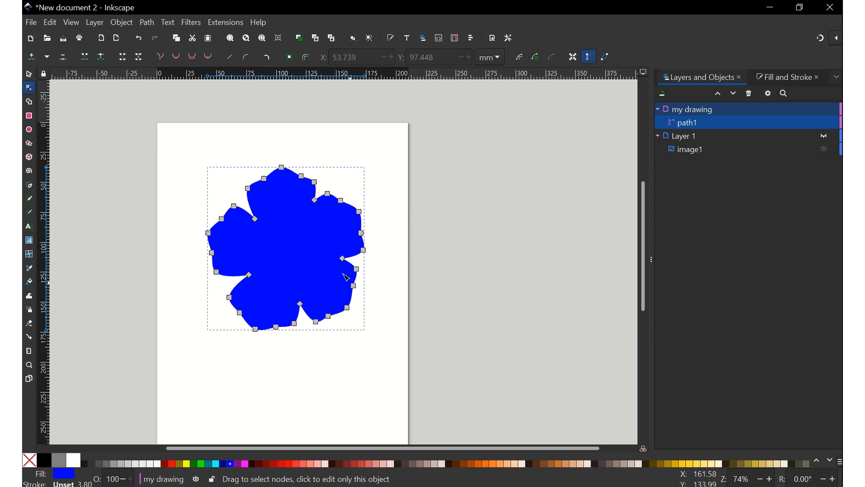
click(32, 74)
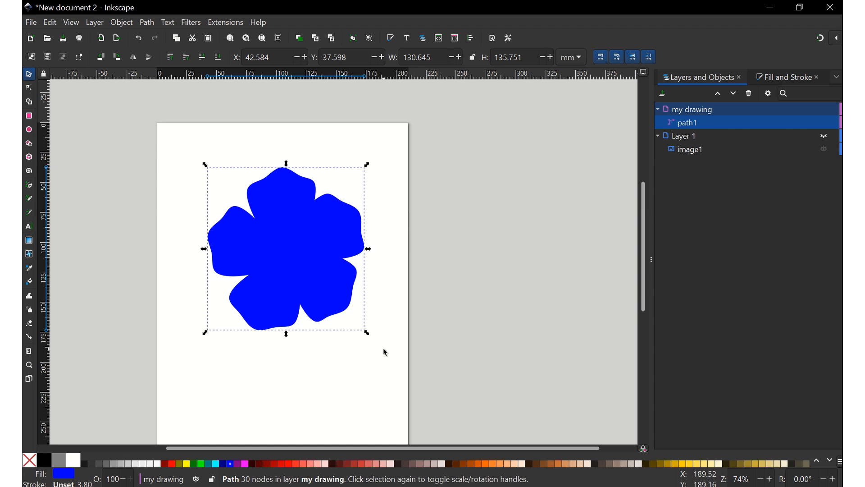
drag(368, 333, 302, 293)
Step: Copy and paste the flower, and move the copy down until it sits clear below the original
key(ctrl)
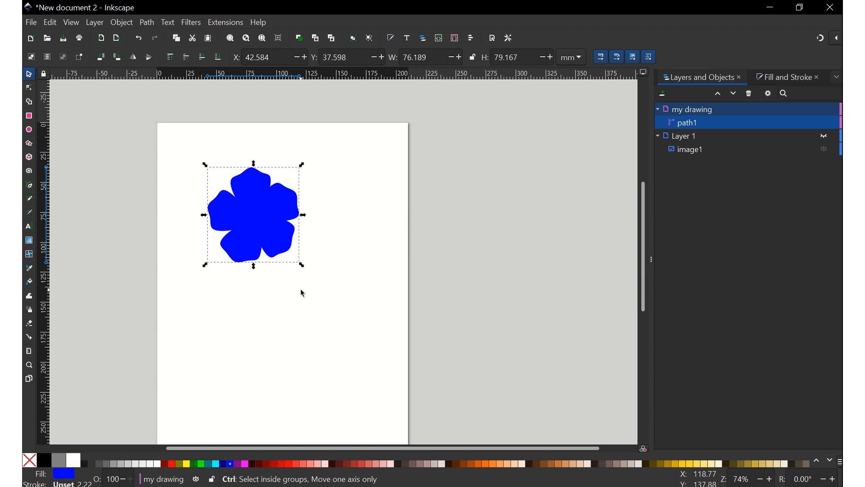
key(ctrl+v)
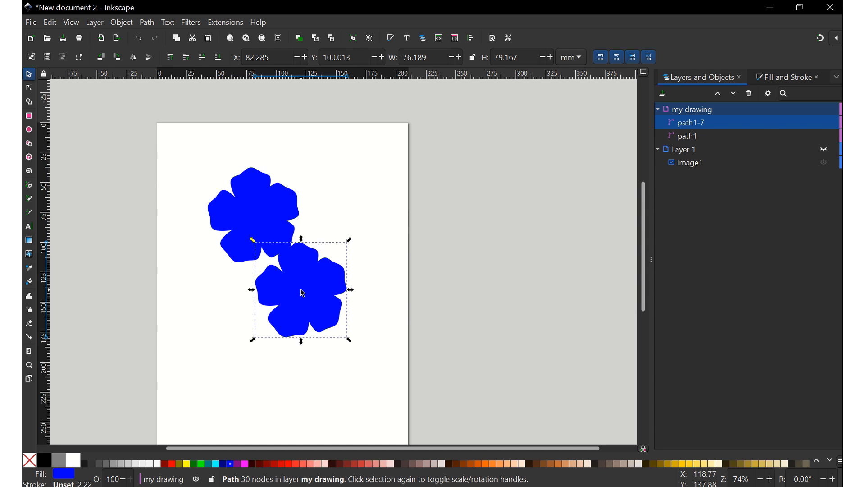
key(Down)
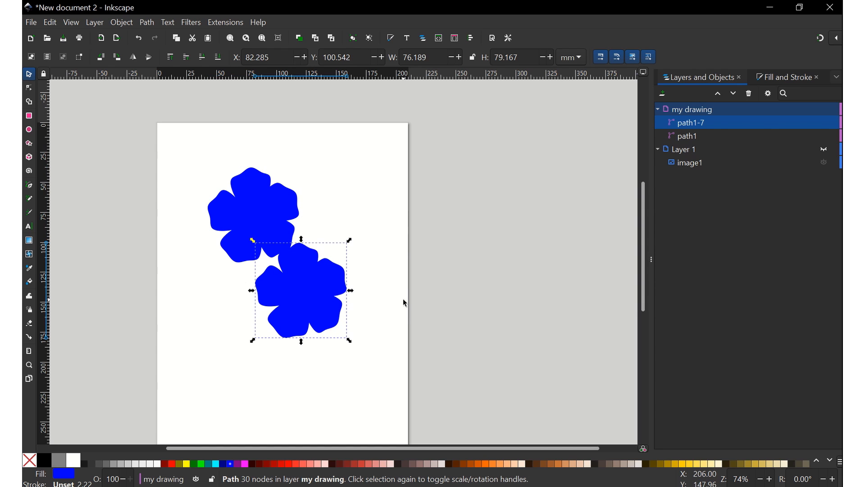
key(Down)
key(Down)
key(Down)
key(Down)
key(Down)
key(Down)
key(Down)
key(Down)
key(Down)
key(Down)
key(Down)
key(Down)
key(Down)
key(Down)
key(Down)
key(Down)
key(Down)
key(Down)
key(Down)
key(Down)
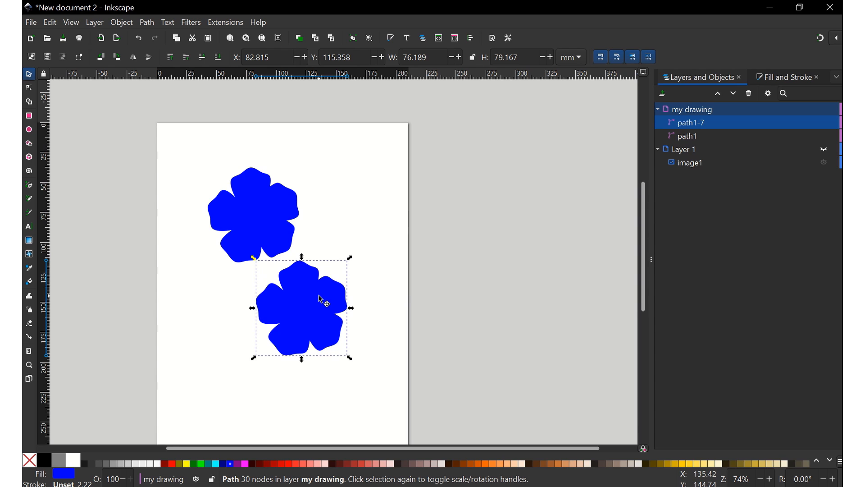
Step: Fill the copied flower with green, scale it down proportionally to about 65 × 68 mm, and deselect it
click(203, 466)
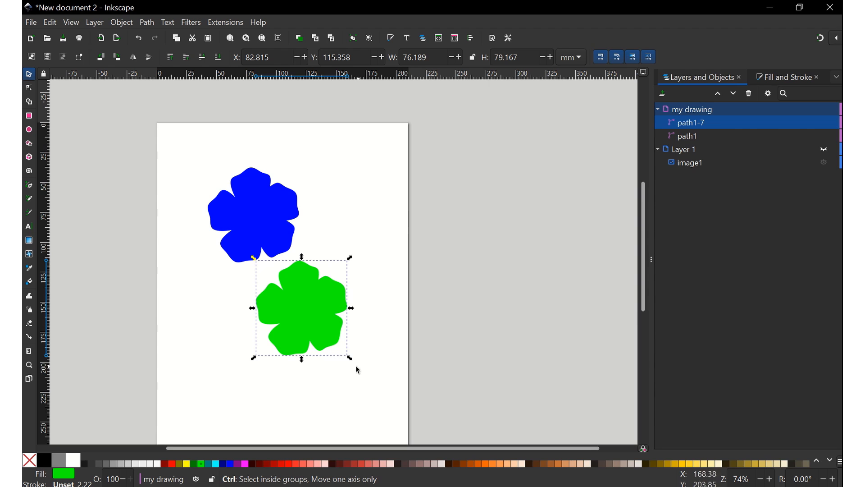
drag(351, 361, 338, 350)
click(363, 225)
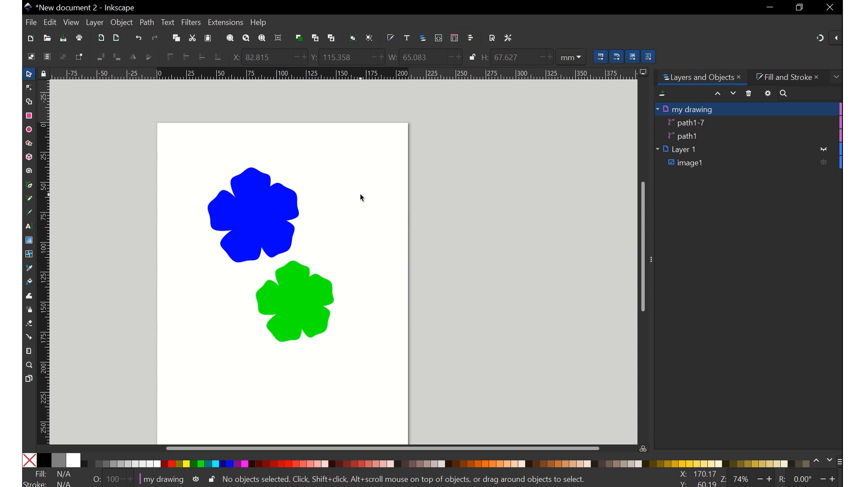
Step: Align the centres of the blue and green flowers horizontally and vertically so the green one lies centred on the blue one
drag(172, 140, 366, 367)
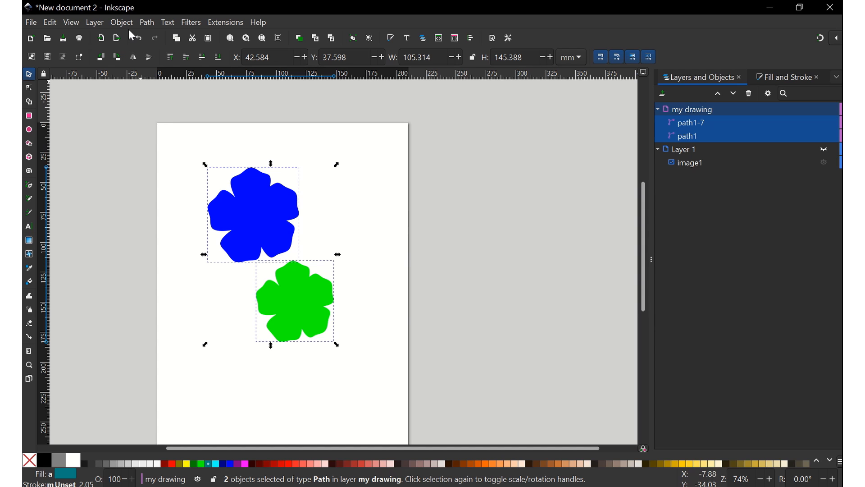
click(118, 21)
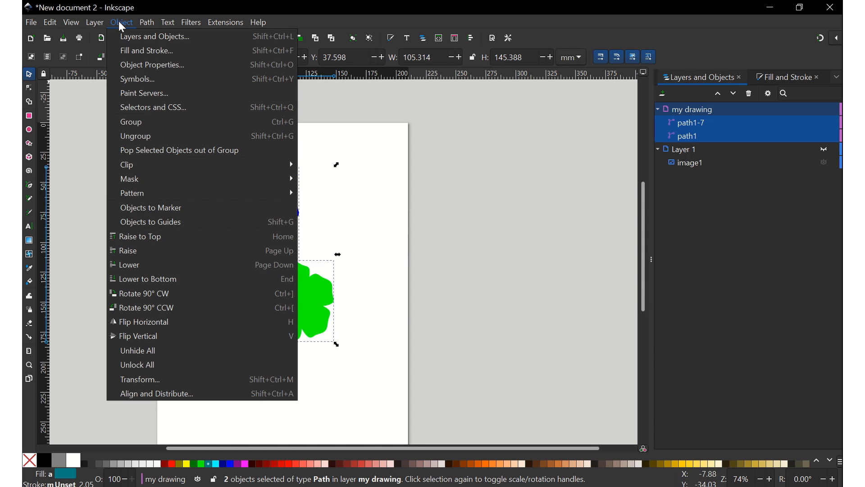
click(136, 395)
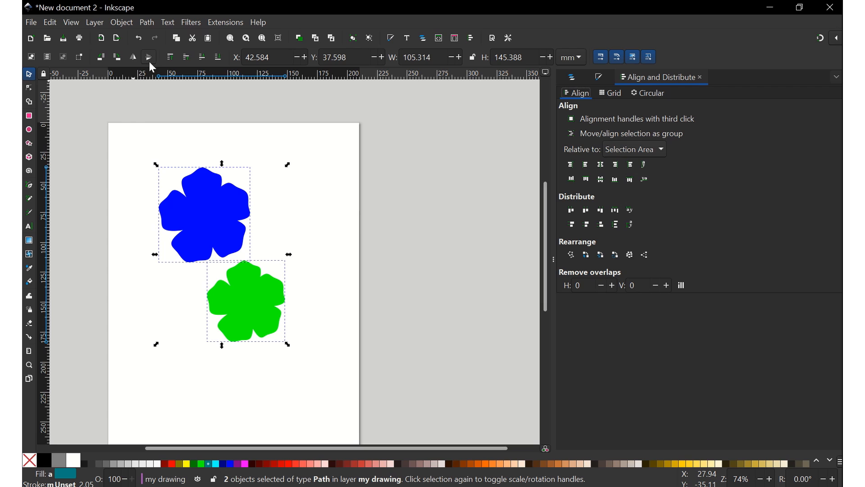
click(599, 165)
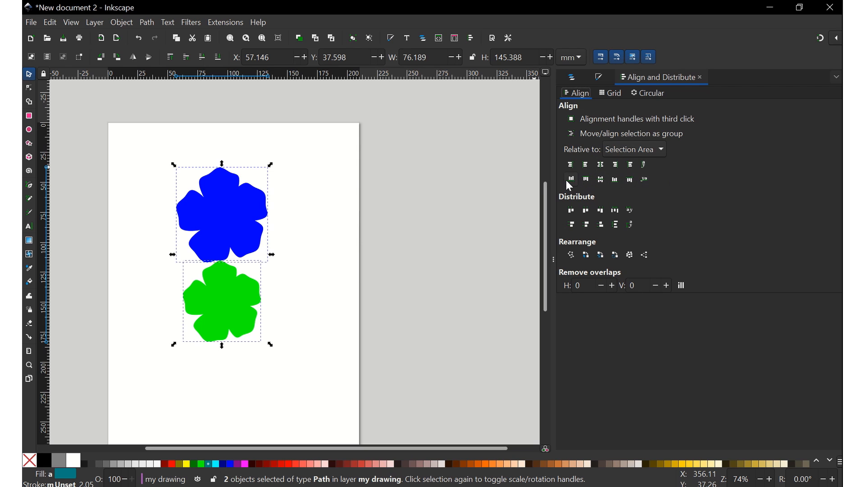
click(601, 179)
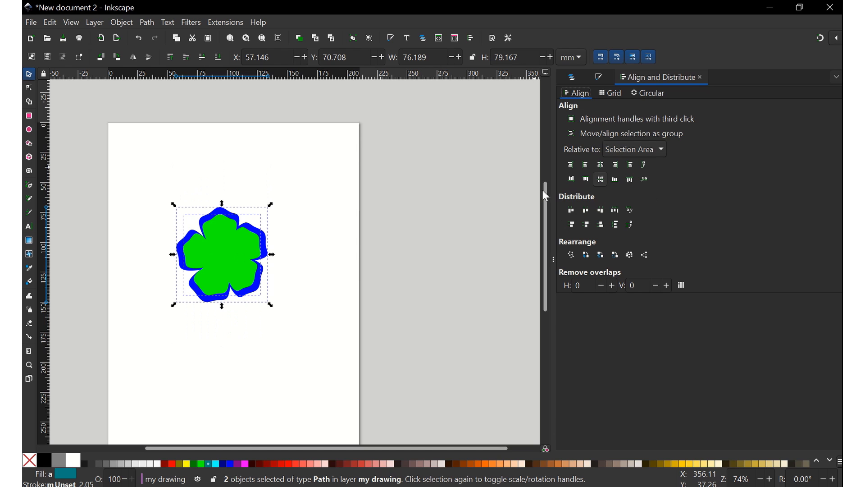
click(306, 179)
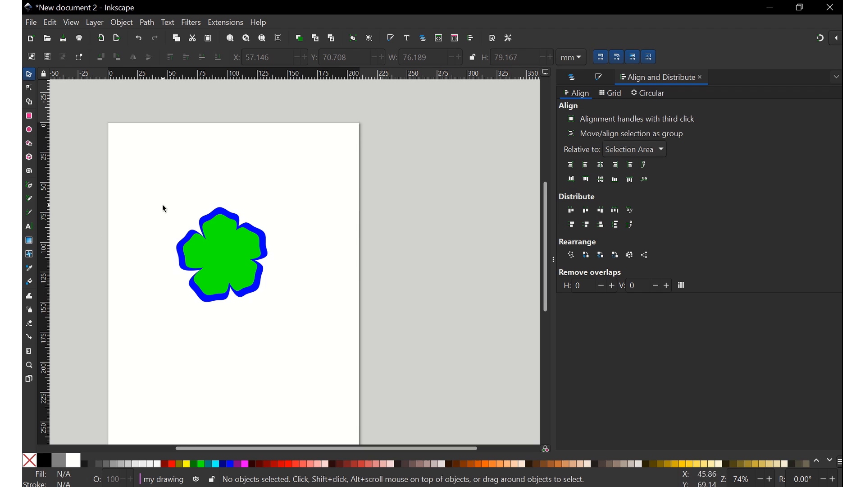
Step: Zoom in on the two stacked flowers and centre them in the view
drag(155, 201, 291, 310)
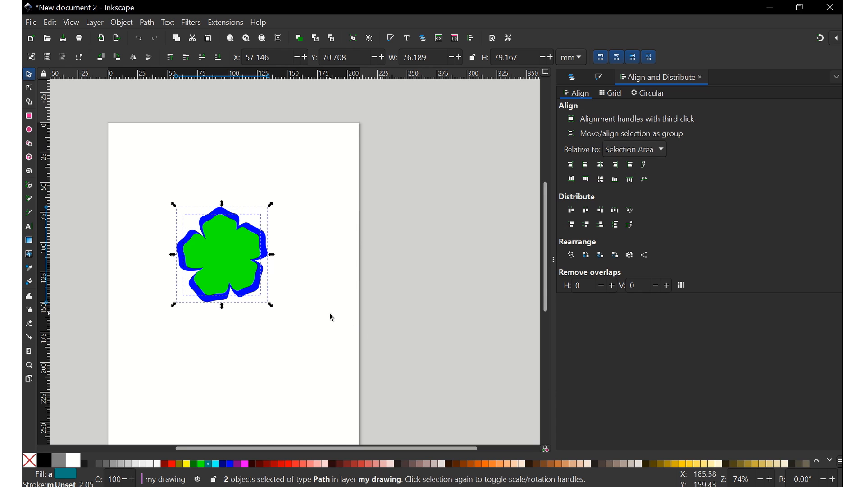
scroll(329, 313, up, 1)
scroll(331, 318, down, 2)
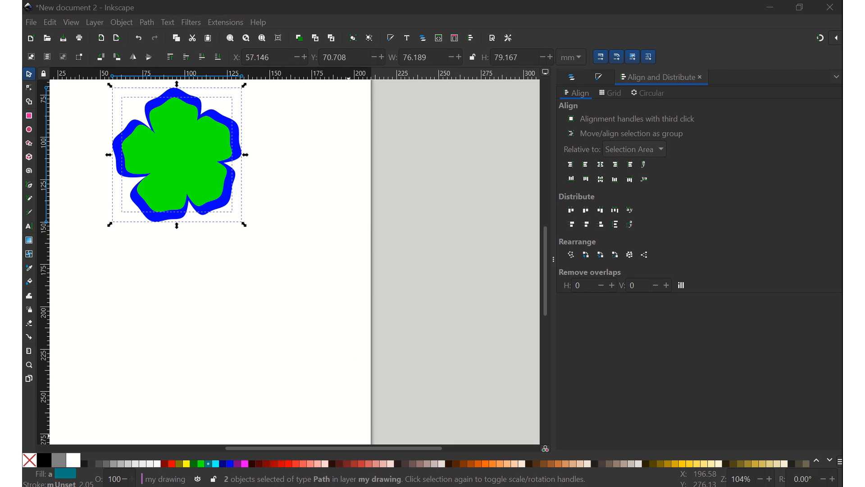
click(309, 245)
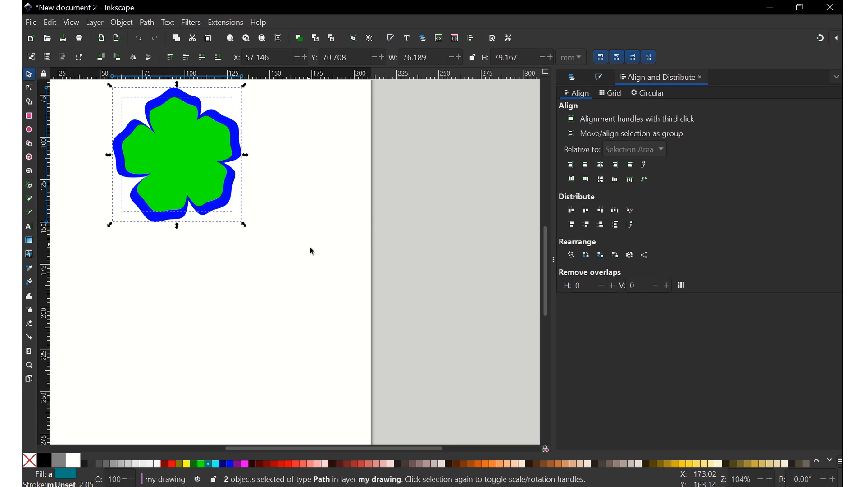
scroll(313, 251, up, 1)
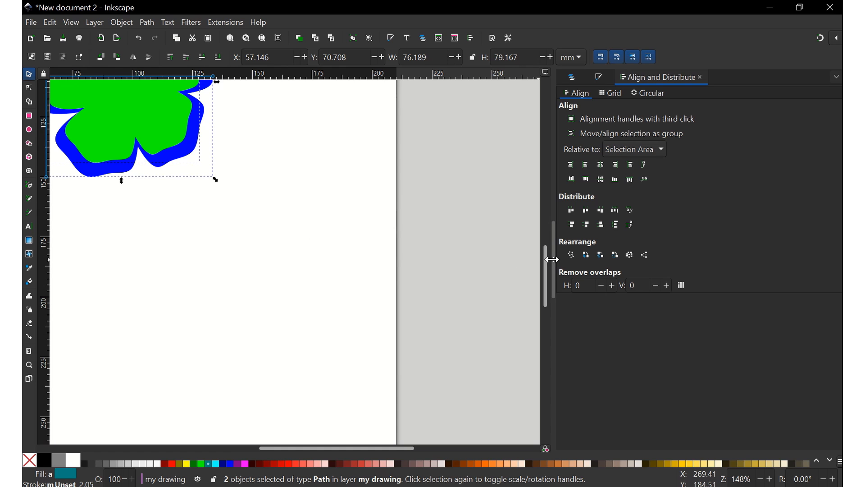
drag(550, 276, 515, 239)
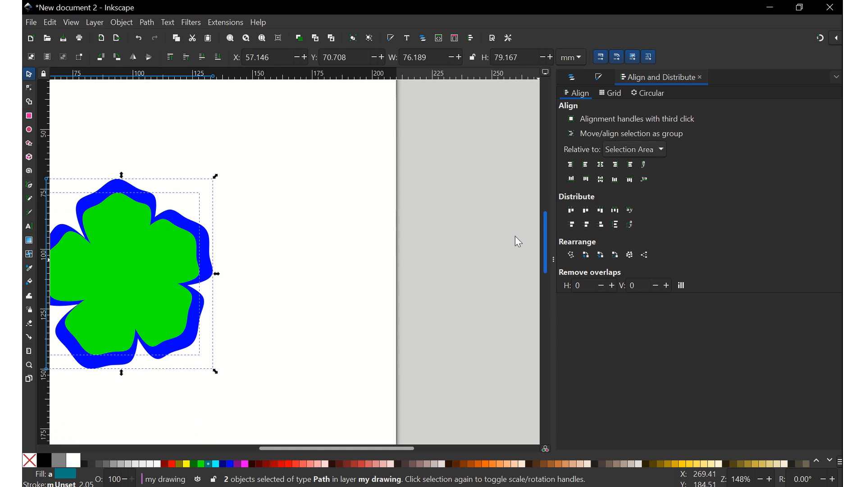
drag(315, 446, 280, 445)
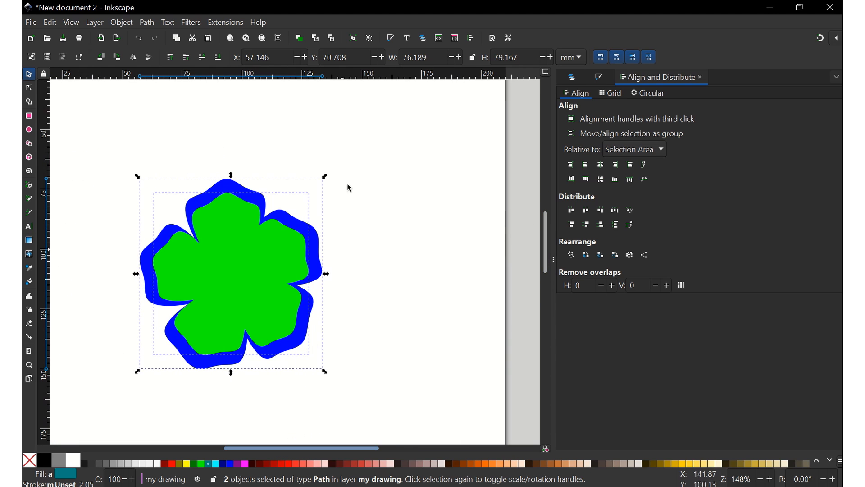
click(392, 144)
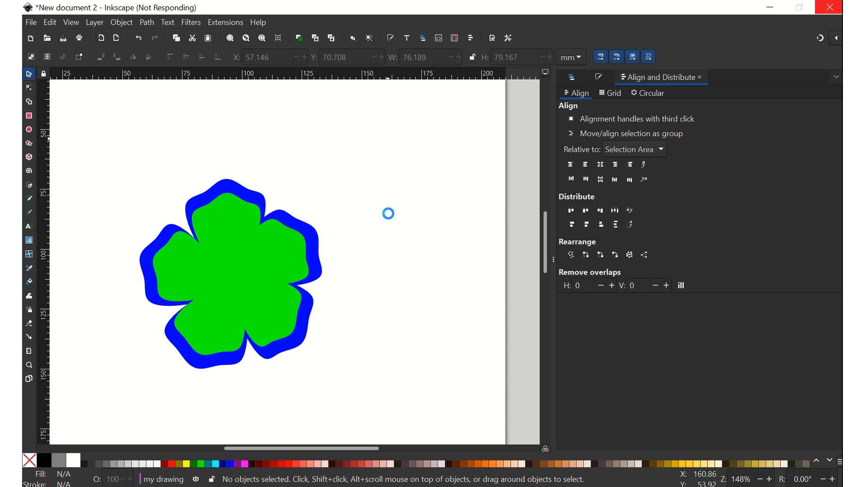
mouse_move(354, 4)
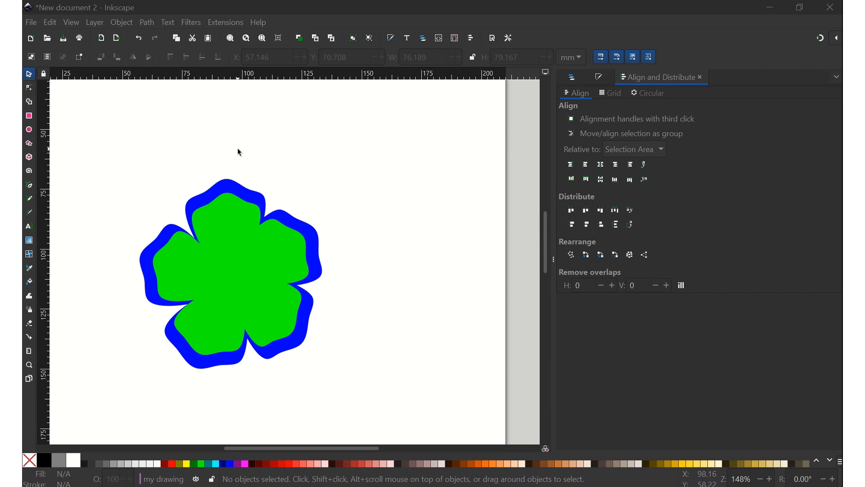
Step: Display the layers and objects list and select the smaller green flower's path in it
click(234, 258)
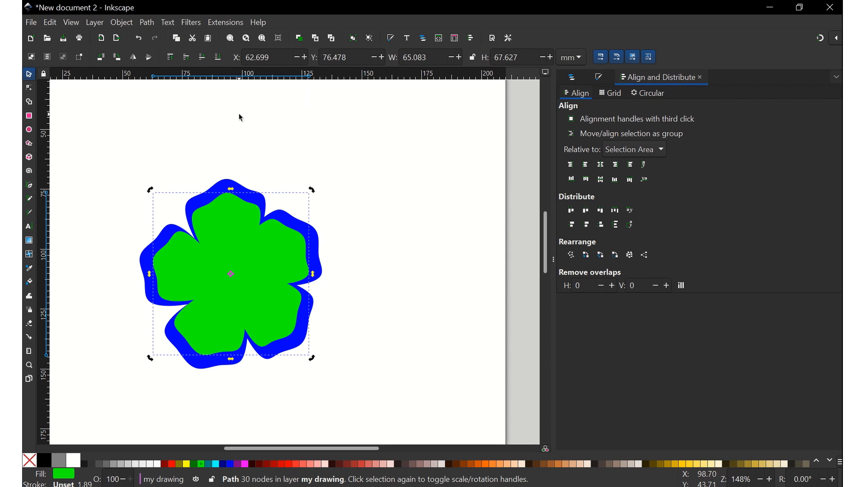
click(431, 157)
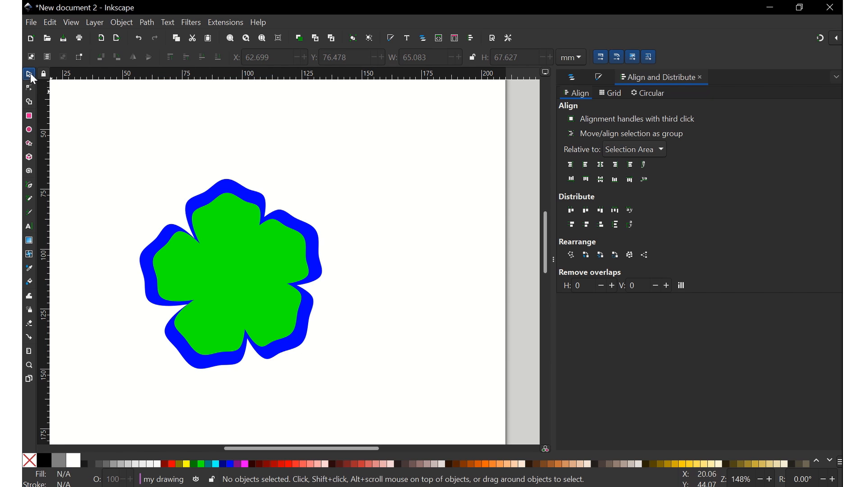
drag(122, 170, 439, 385)
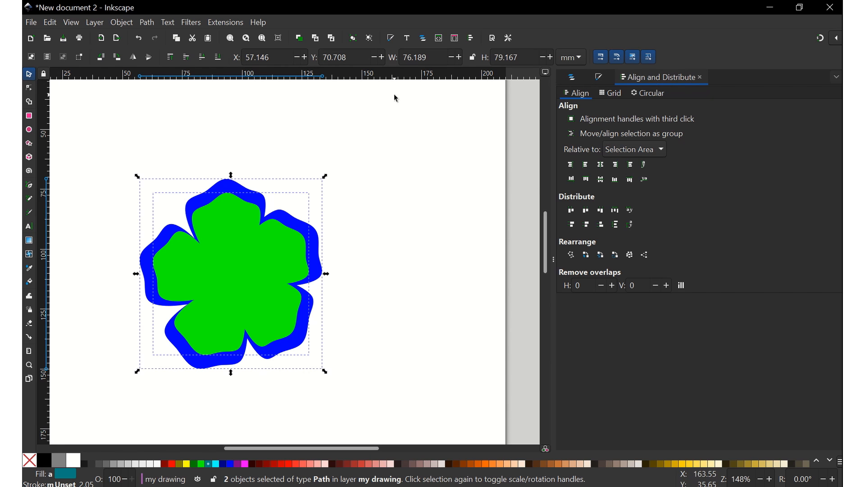
click(88, 22)
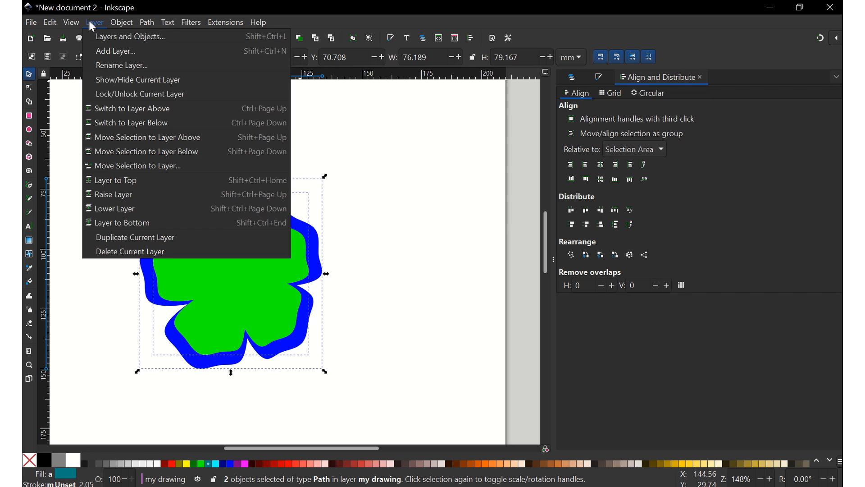
click(106, 37)
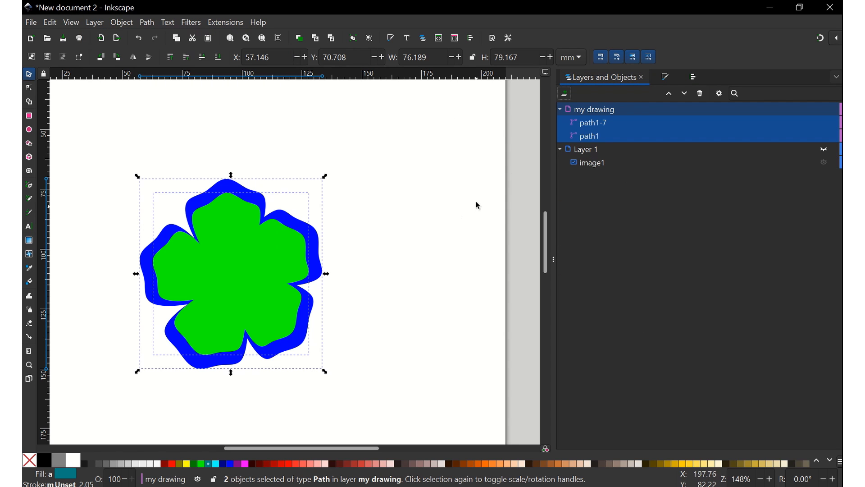
click(587, 125)
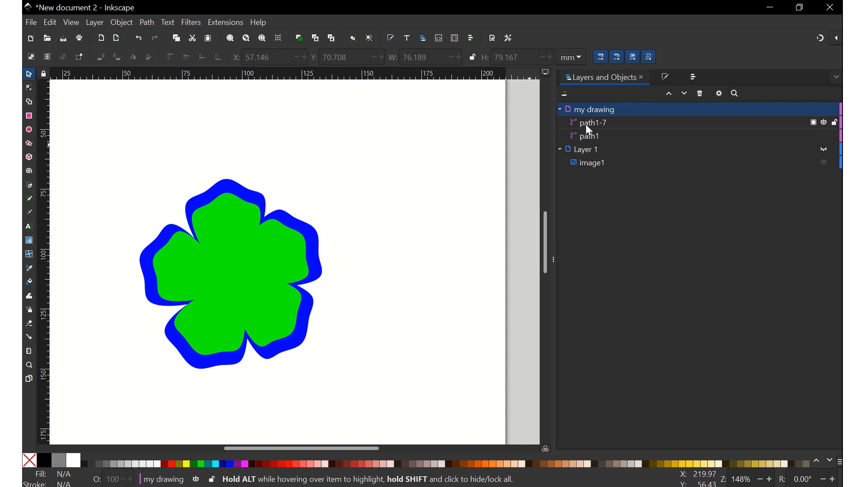
click(593, 137)
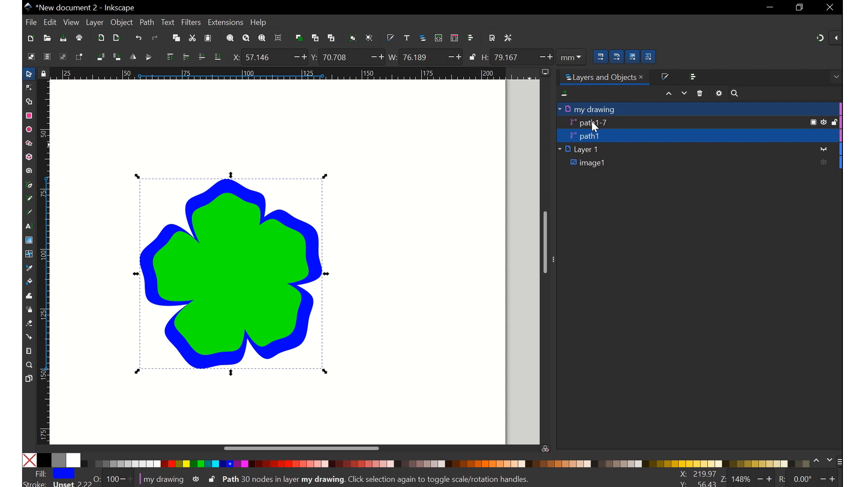
click(585, 124)
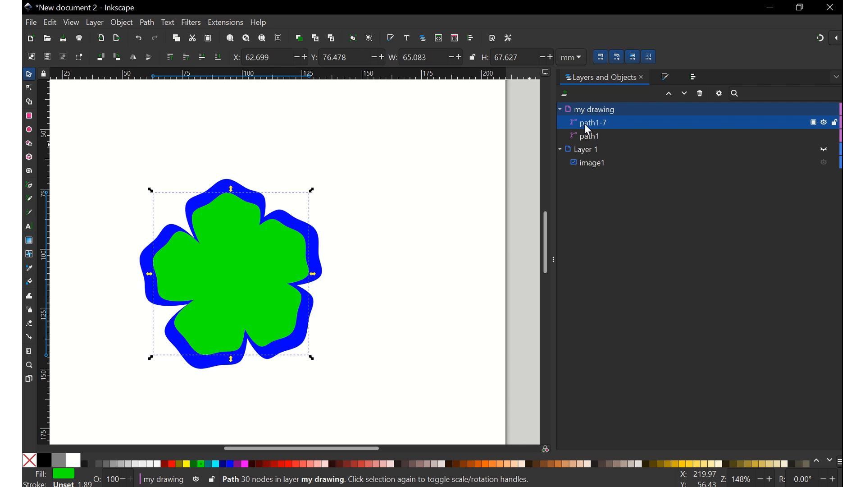
Step: Move the tip and upper-left nodes of the green flower's top petal outward, undoing the stray bends of its edge
double_click(239, 253)
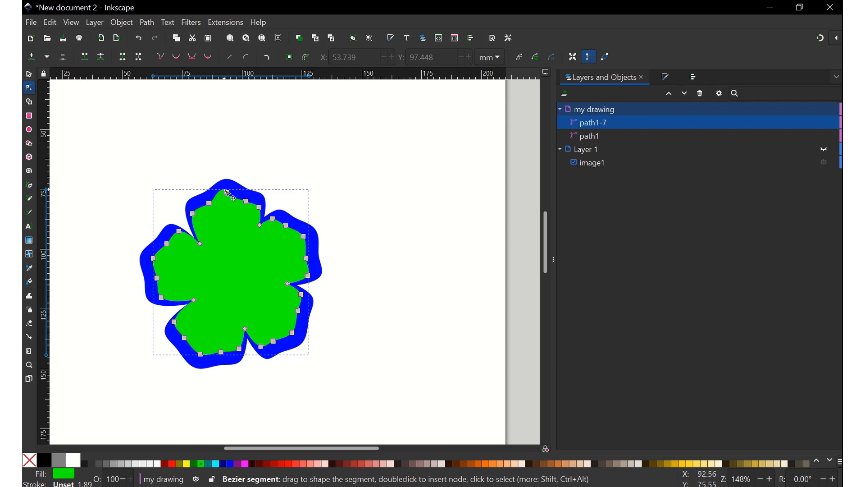
drag(228, 193, 228, 194)
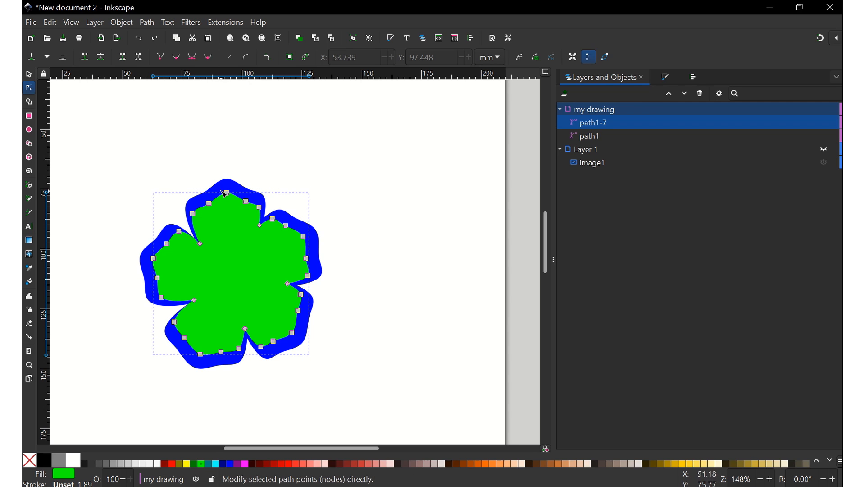
drag(228, 194, 194, 217)
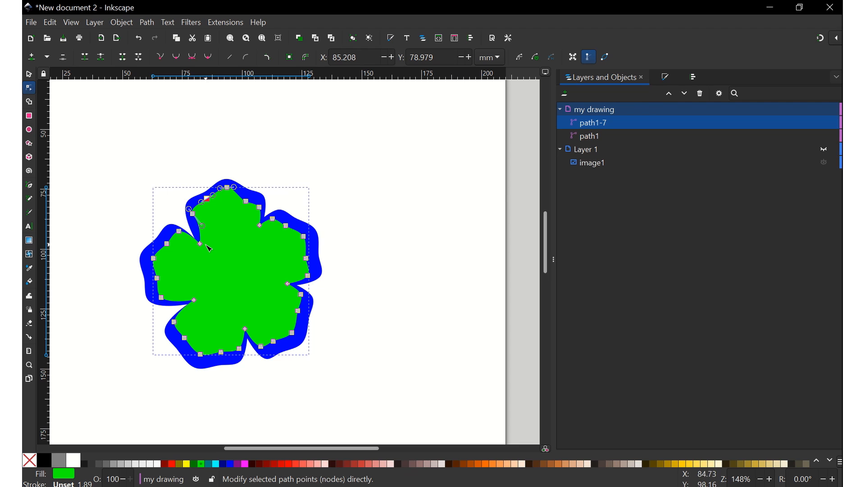
key(ctrl+z)
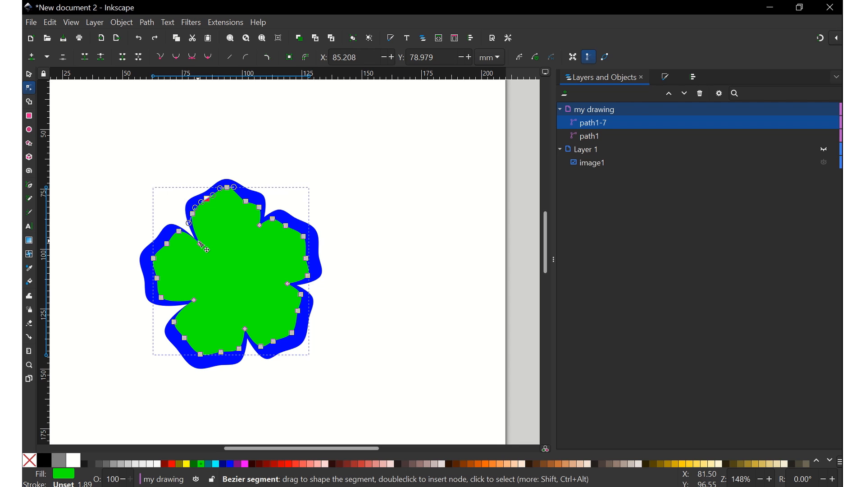
key(ctrl+z)
key(ctrl+z)
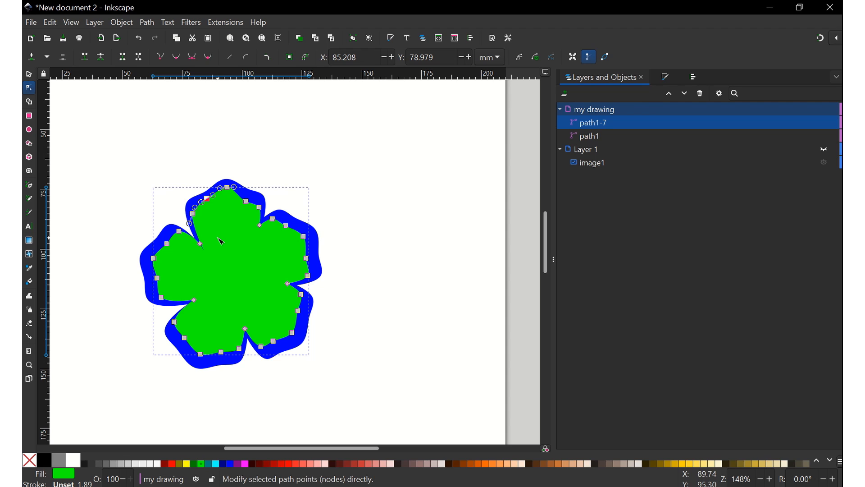
Step: Move the green flower's left petal nodes outward and shift the notches above and below that petal toward the flower's centre
drag(201, 246, 205, 250)
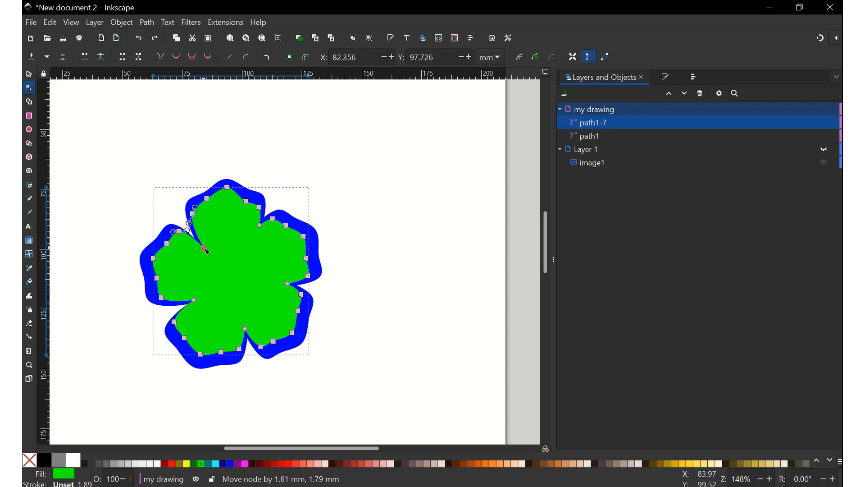
drag(194, 215, 177, 235)
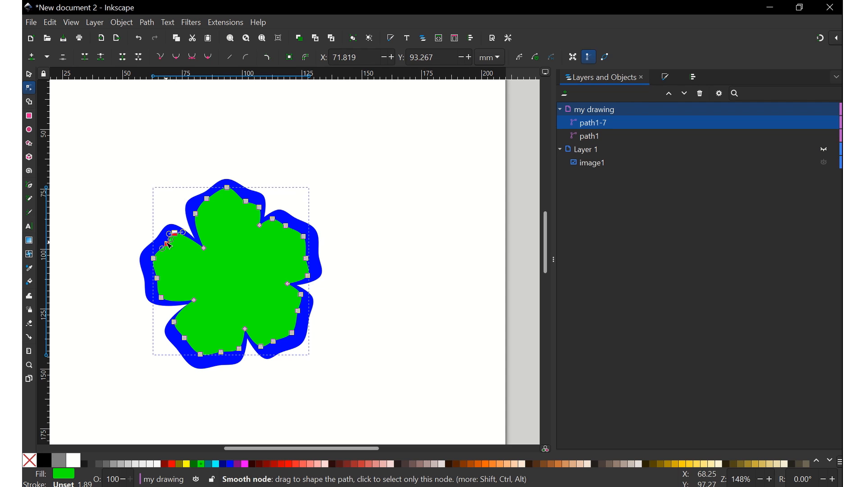
drag(168, 244, 153, 285)
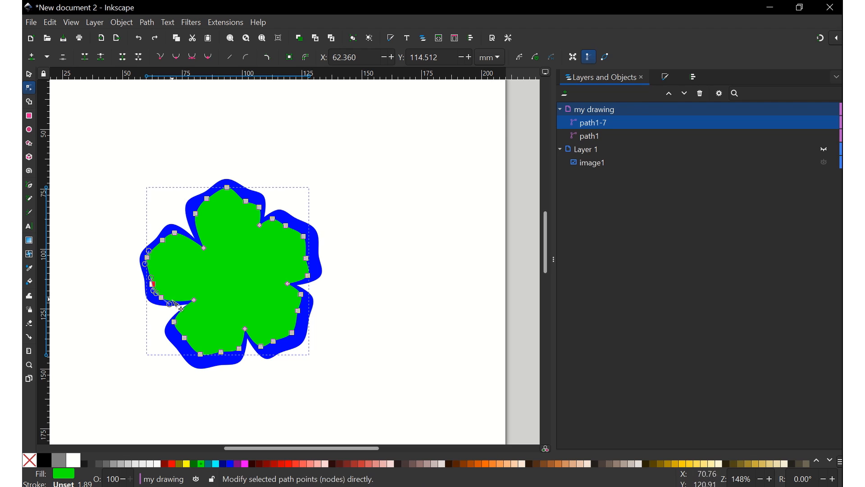
drag(161, 297, 201, 296)
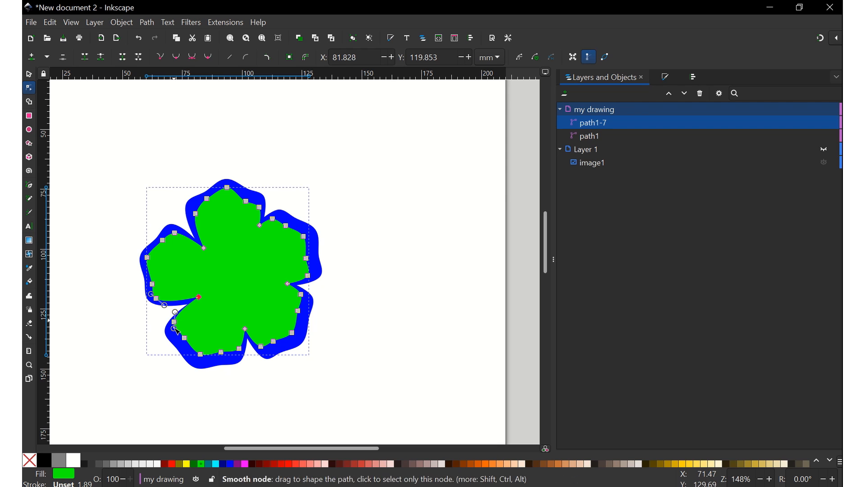
Step: Move the outer nodes of the green flower's lower-left and lower-right petals outward, leaving a thinner blue rim around them
click(174, 327)
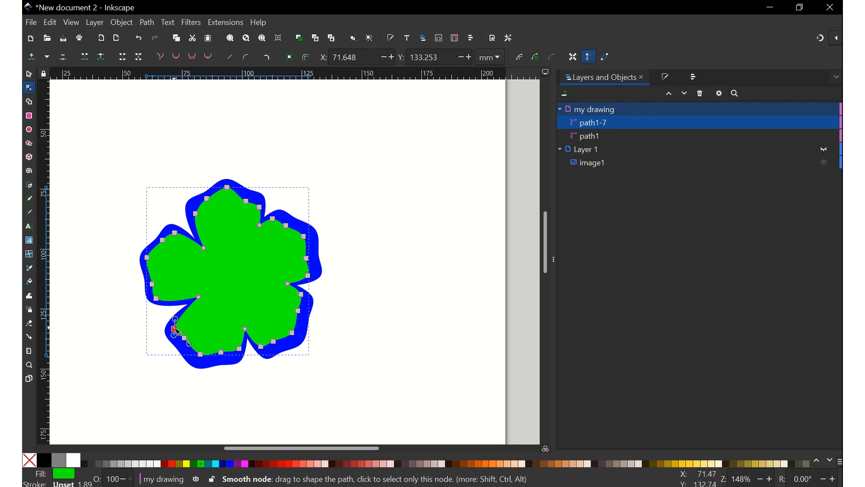
drag(175, 328, 224, 361)
drag(226, 362, 307, 298)
click(274, 341)
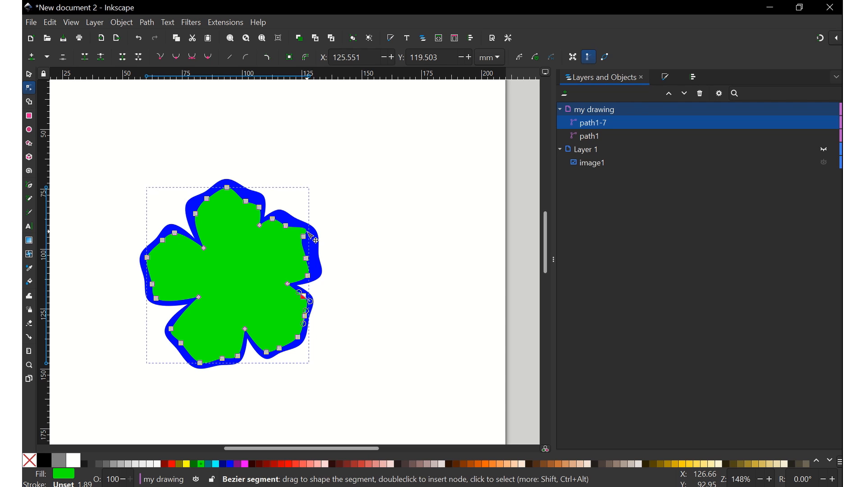
Step: Move the nodes of the green flower's upper-right petal and top petal outward, closer to the blue edge
drag(309, 238, 319, 273)
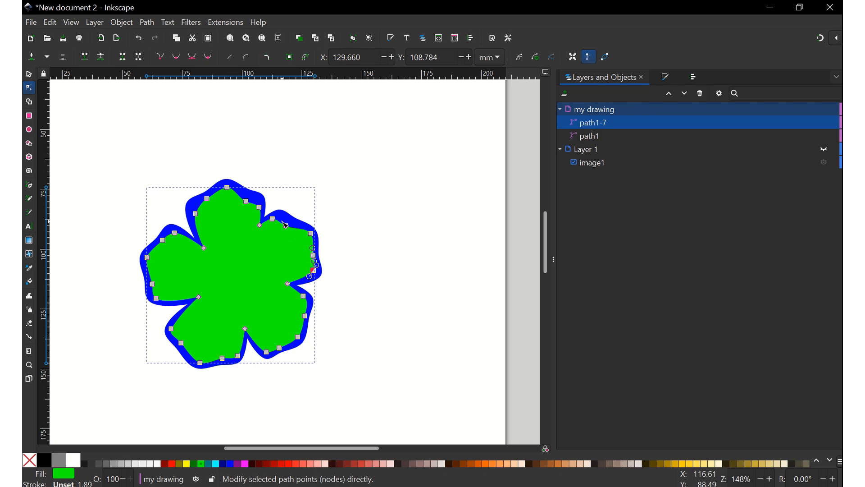
mouse_move(286, 223)
mouse_down()
mouse_move(294, 225)
mouse_move(284, 220)
mouse_up()
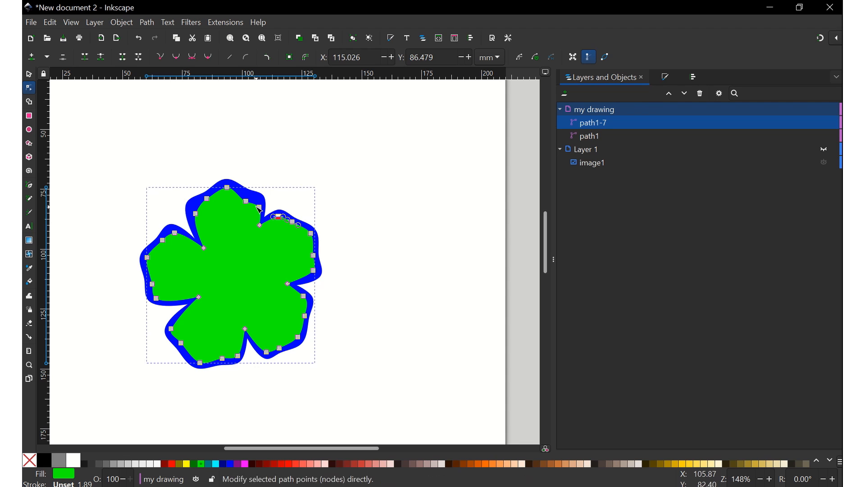
drag(231, 191, 231, 188)
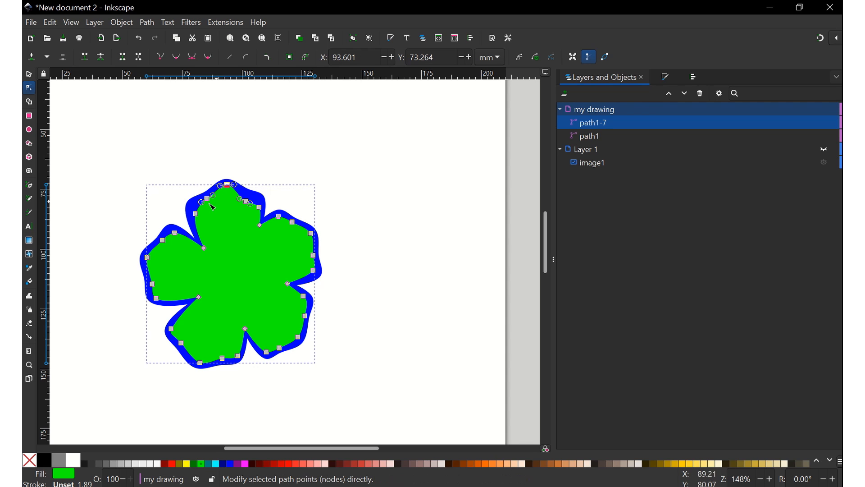
drag(200, 218, 197, 212)
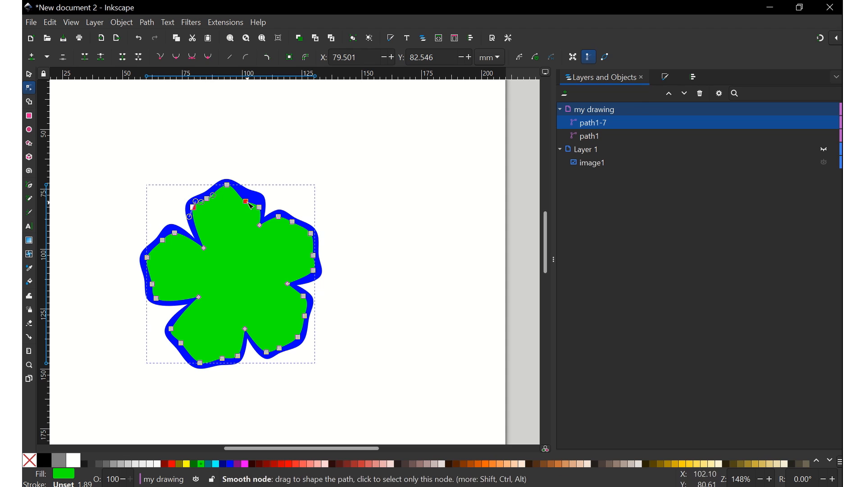
drag(249, 204, 263, 205)
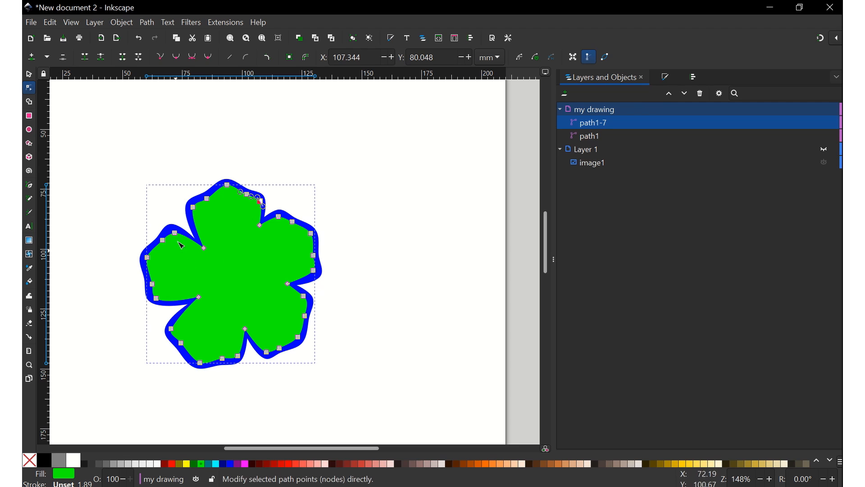
Step: Fine-tune the green flower's left petal, its lower notch and the outer nodes of both right-hand petals, and deselect the path
drag(177, 234, 160, 242)
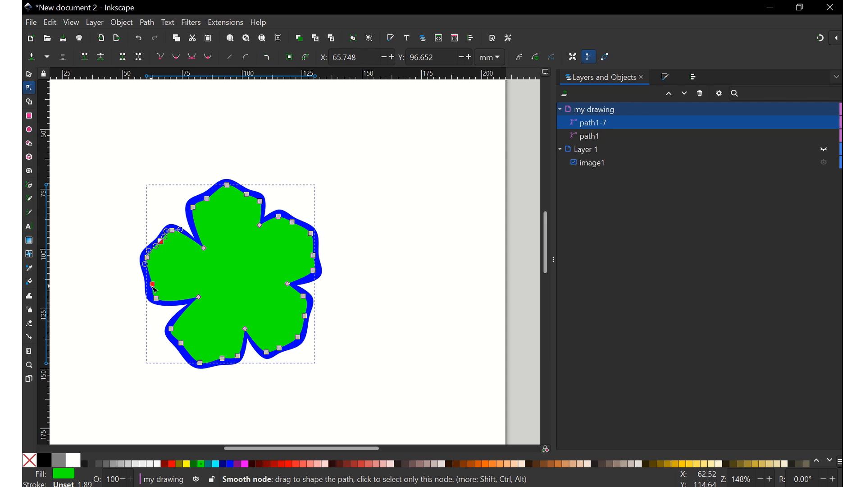
drag(154, 289, 204, 301)
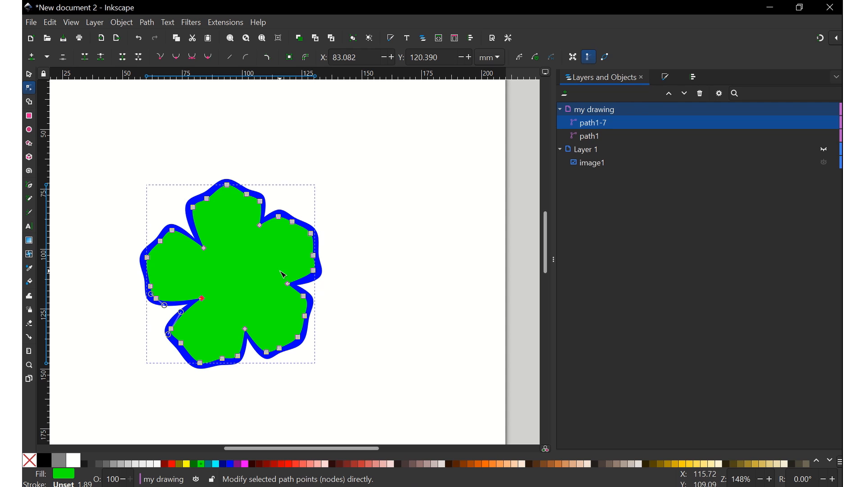
drag(315, 271, 321, 276)
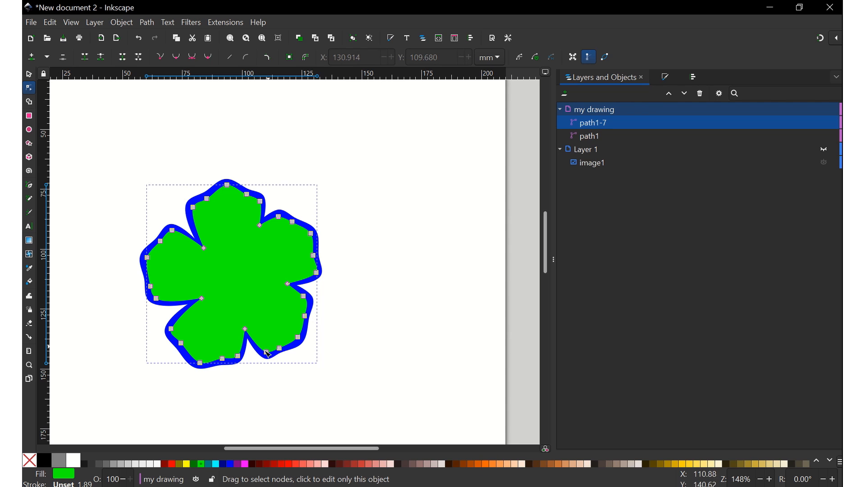
drag(299, 337, 300, 339)
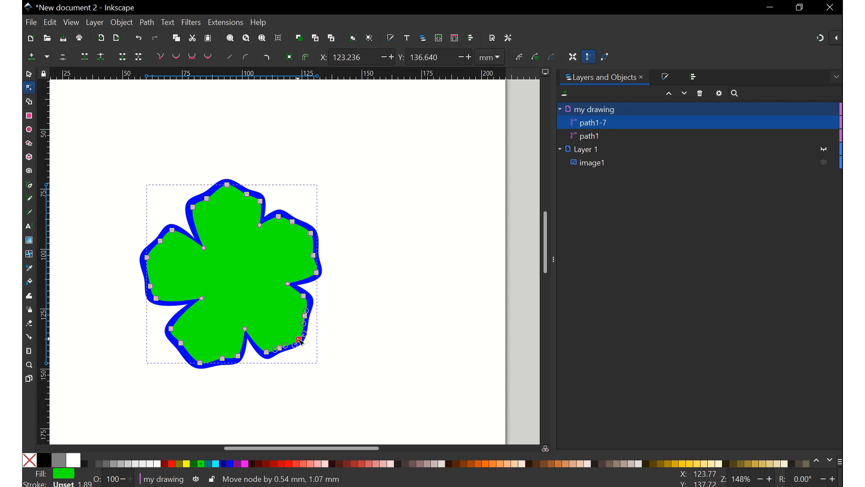
drag(306, 297, 310, 301)
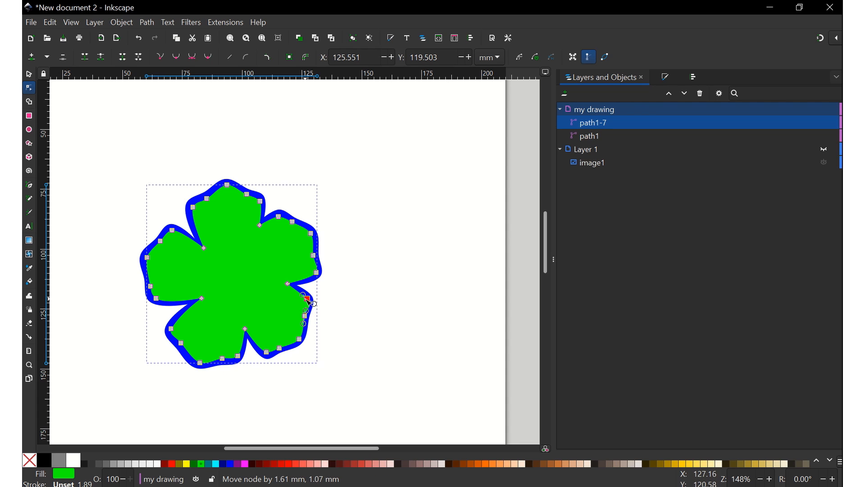
click(387, 303)
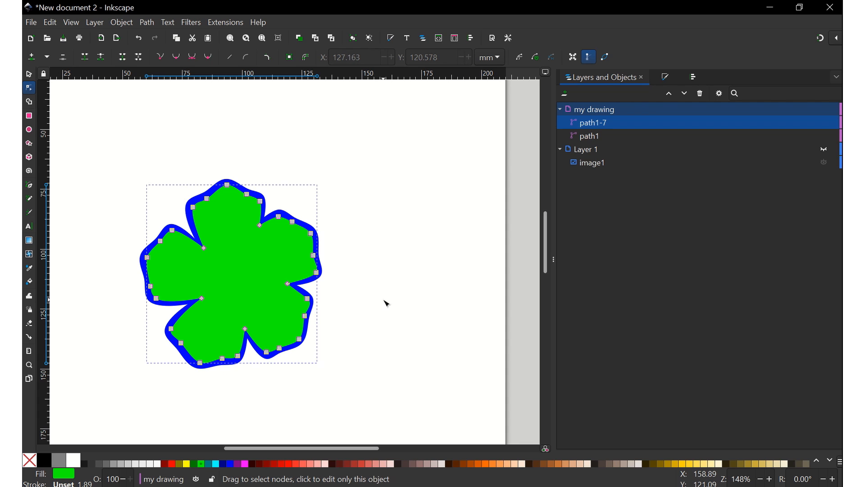
click(386, 303)
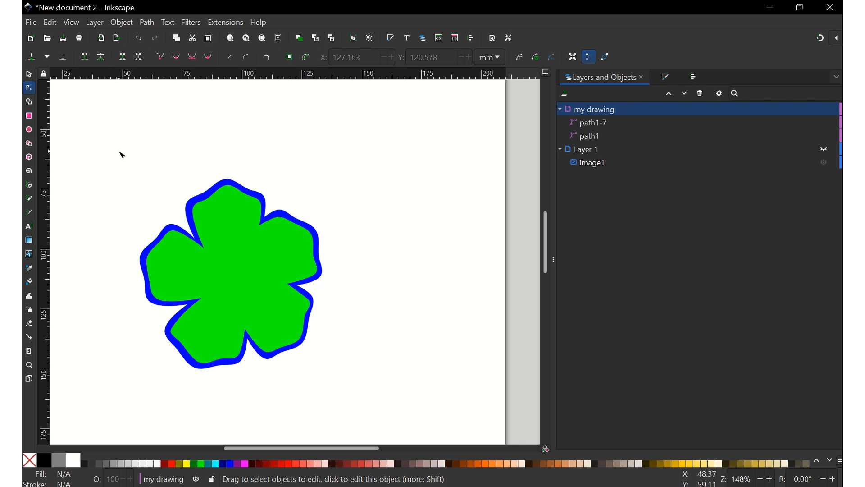
Step: Nudge the two upper-left nodes of the green flower's top petal slightly outward and deselect the path
click(242, 234)
drag(194, 208, 194, 208)
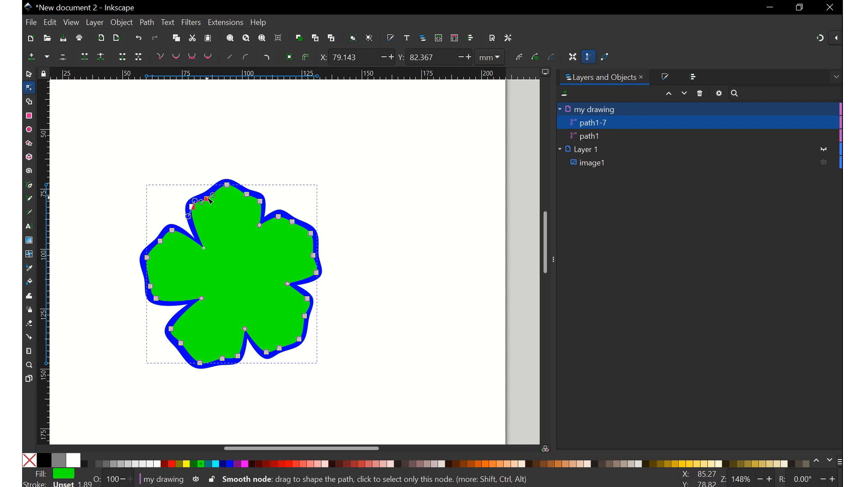
drag(209, 199, 209, 198)
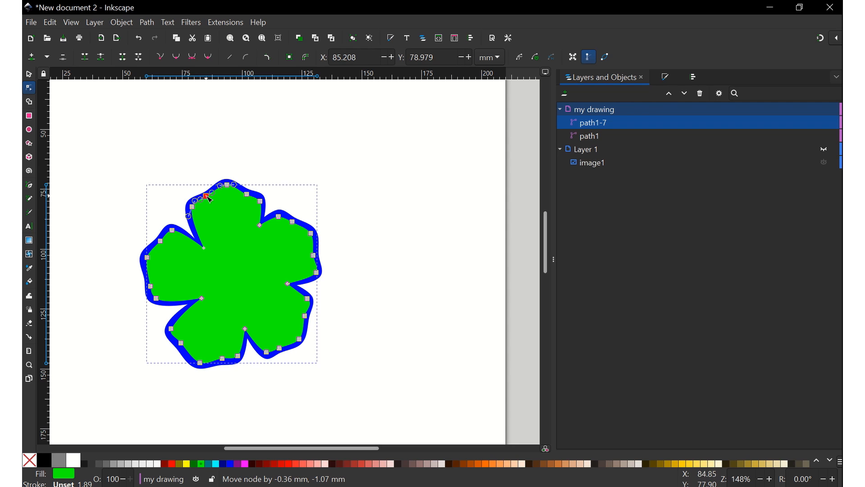
click(95, 146)
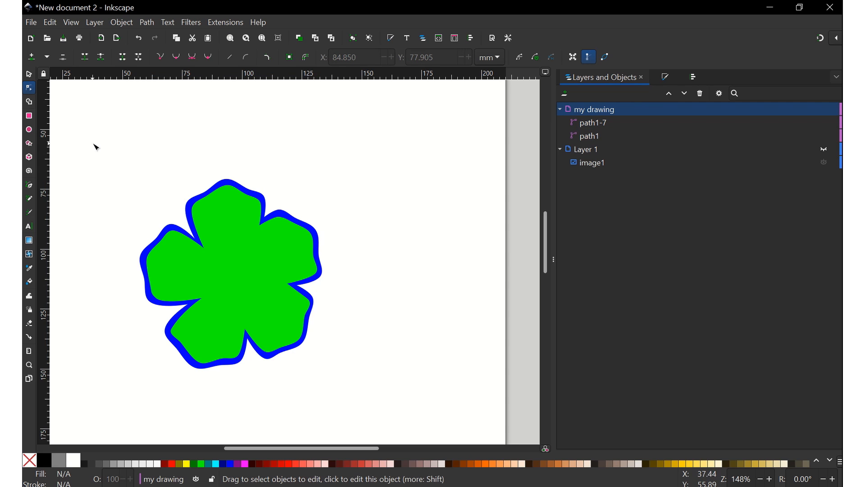
Step: Select both flowers and subtract the green one from the blue one with Difference, leaving only the petal outline
click(597, 108)
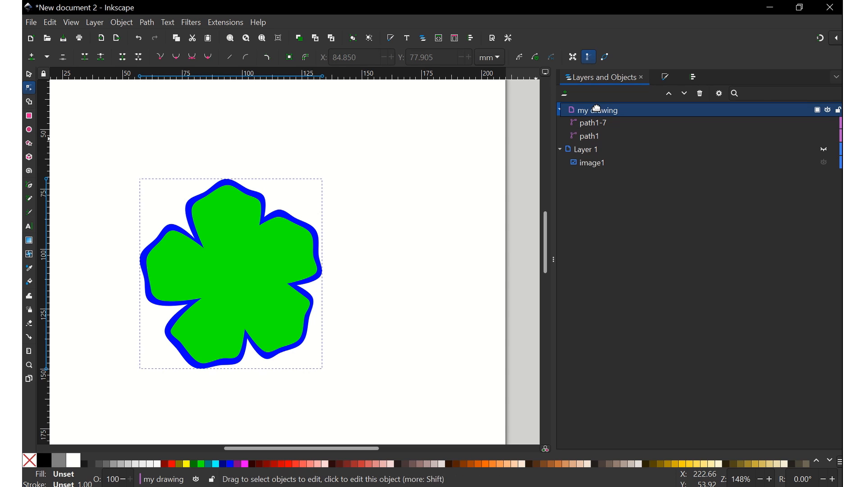
drag(95, 142, 405, 341)
click(30, 75)
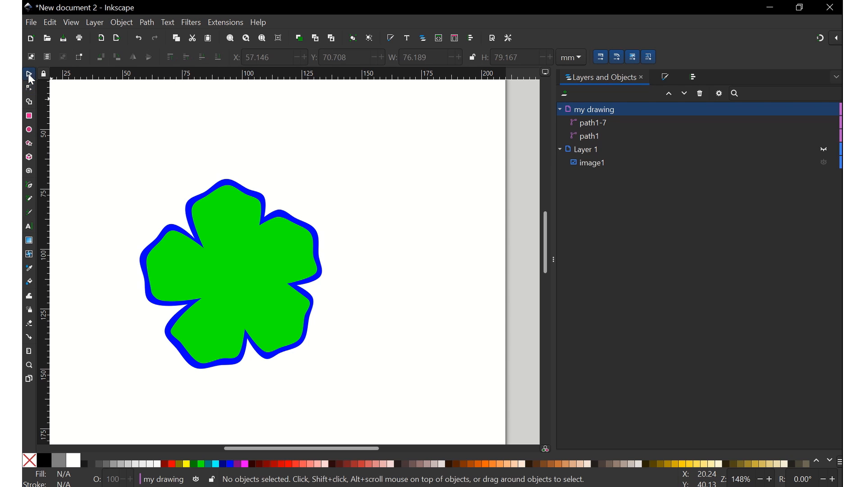
drag(84, 156, 353, 386)
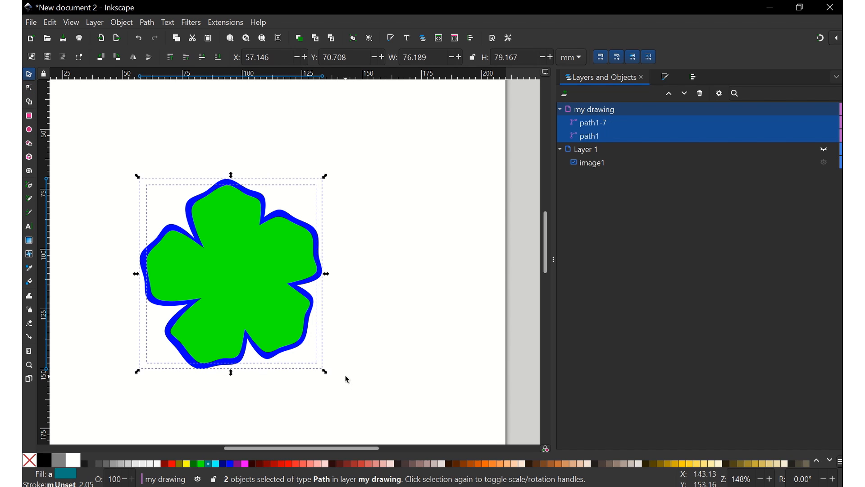
click(116, 18)
click(116, 19)
click(147, 22)
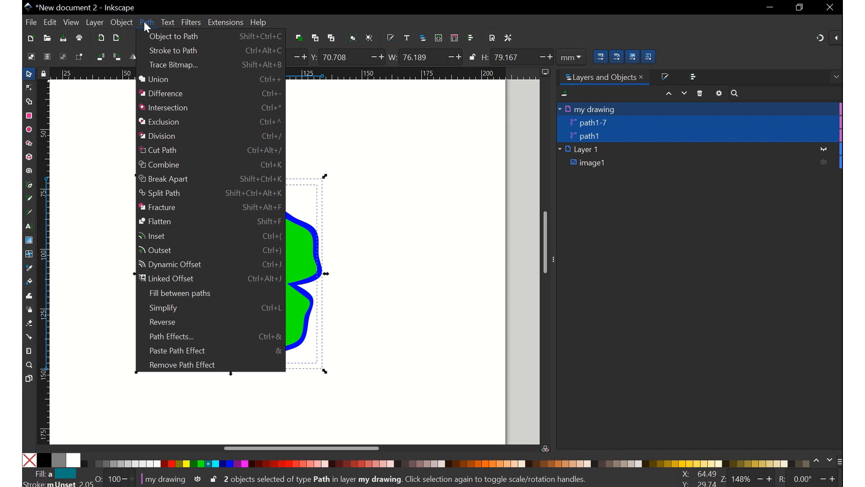
click(159, 93)
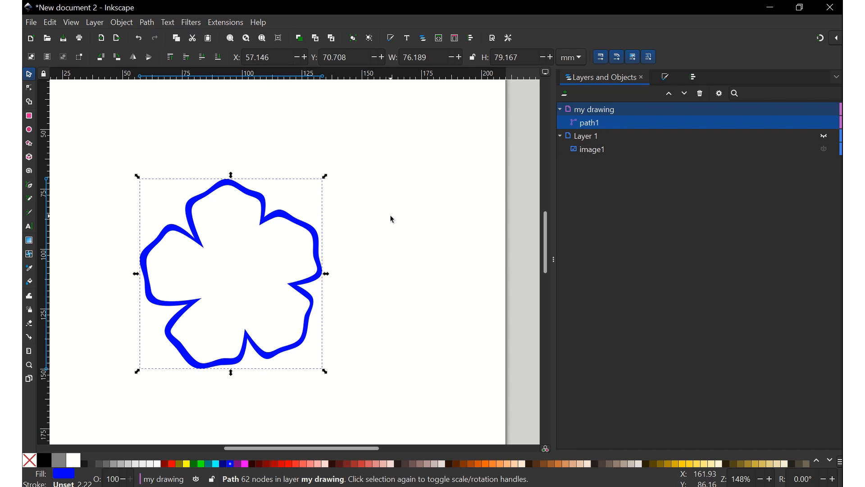
Step: Fill the flower outline with black and pull the inner notch point between its top and left petals toward the centre
click(43, 460)
drag(392, 209, 407, 218)
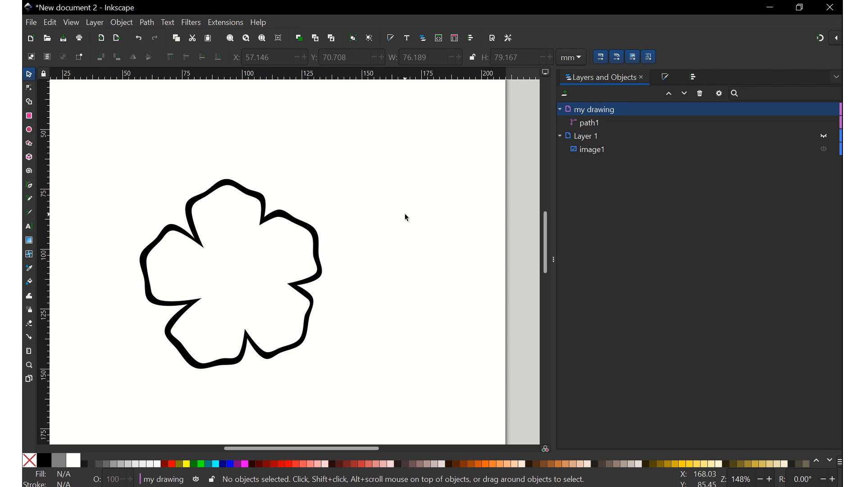
click(202, 245)
key(n)
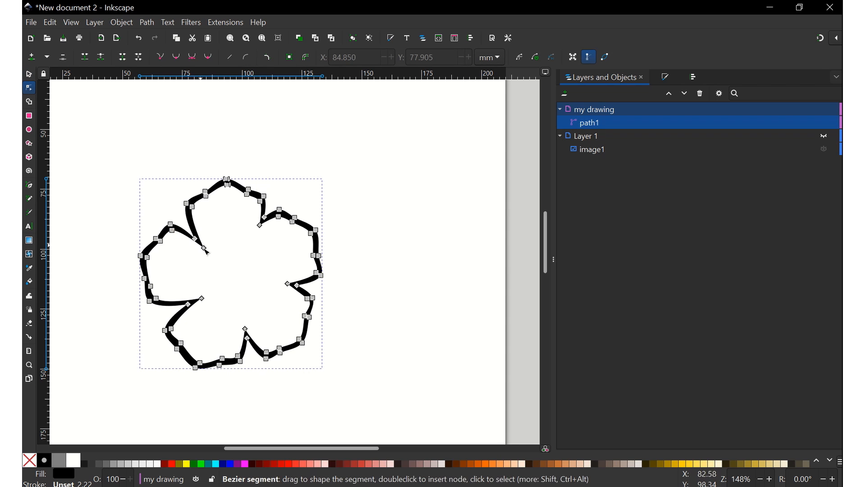
drag(207, 251, 184, 236)
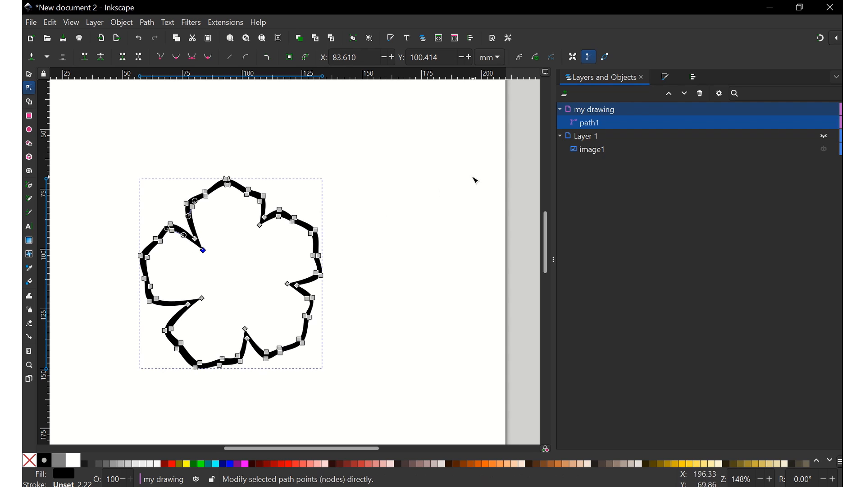
click(346, 207)
click(400, 198)
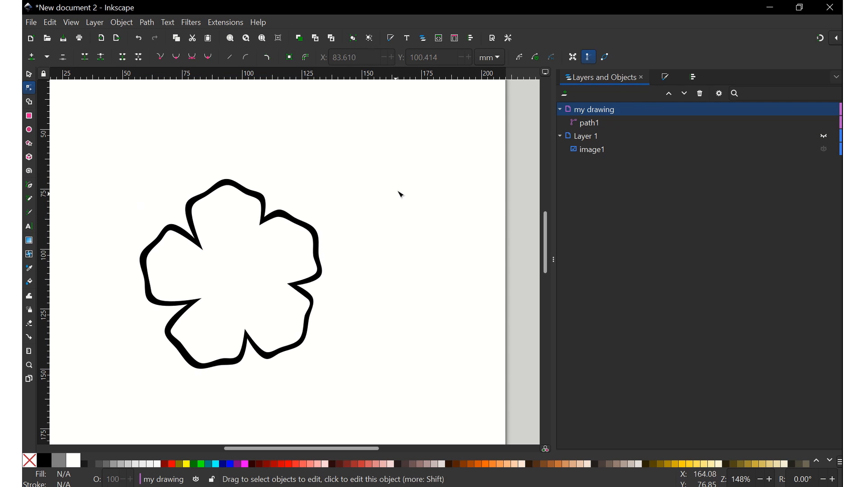
Step: Nudge the inner upper node of the outline's lower-right petal slightly inward and deselect the path
click(311, 307)
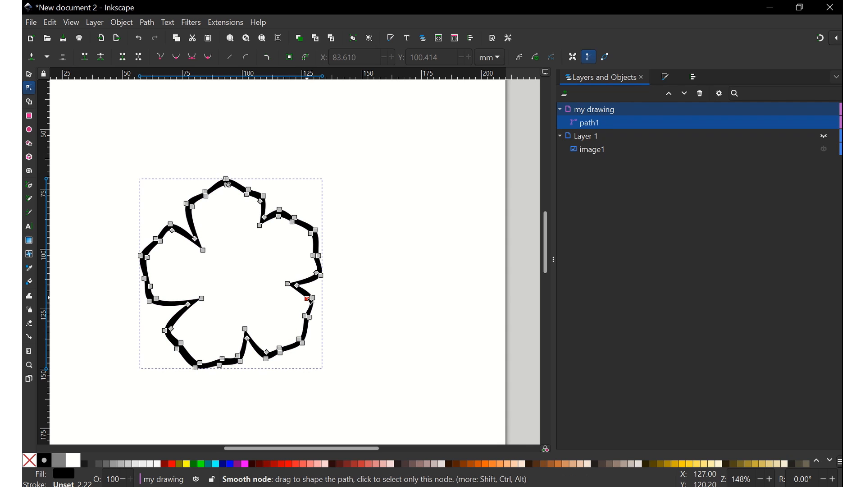
drag(309, 301, 306, 297)
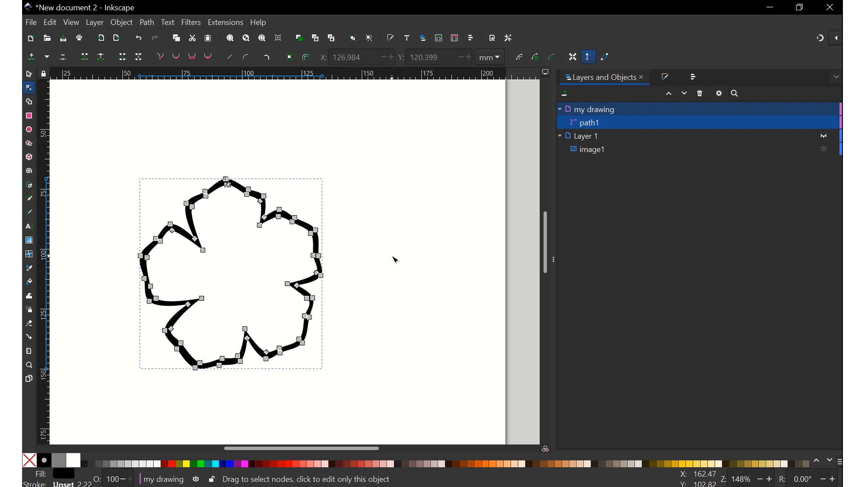
click(363, 179)
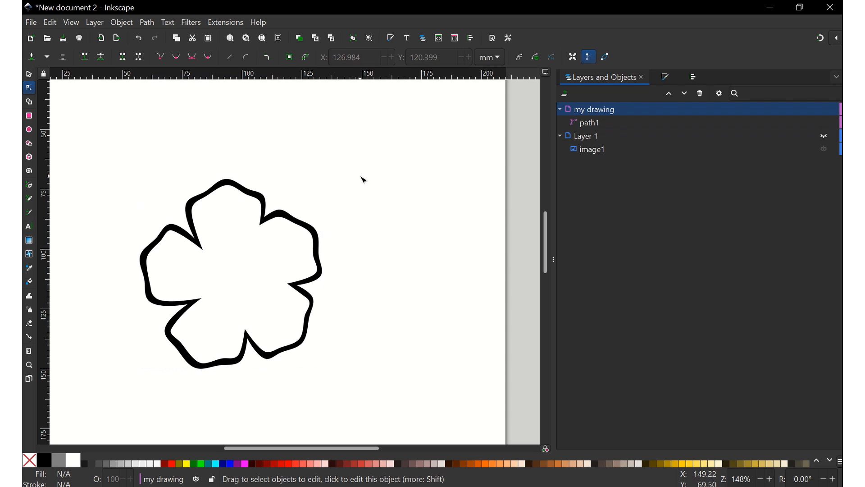
Step: Save the outline drawing to the Desktop as an Inkscape SVG named flower and close the empty document window
mouse_move(233, 1)
click(351, 25)
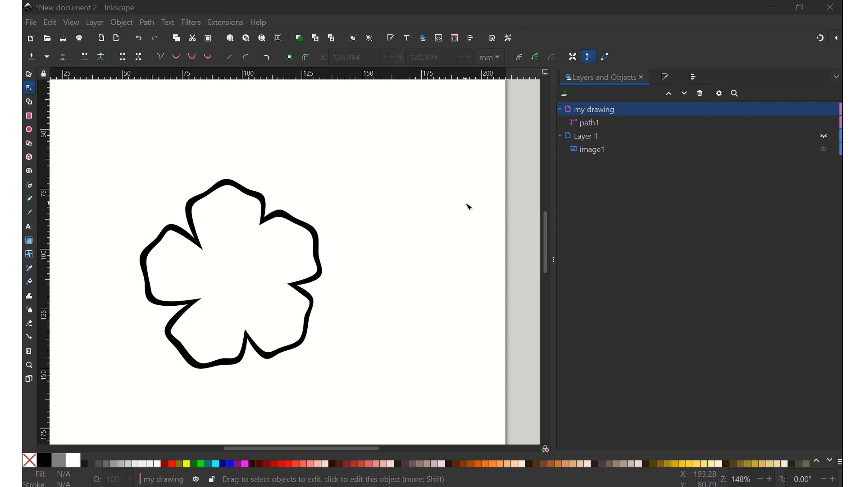
click(32, 23)
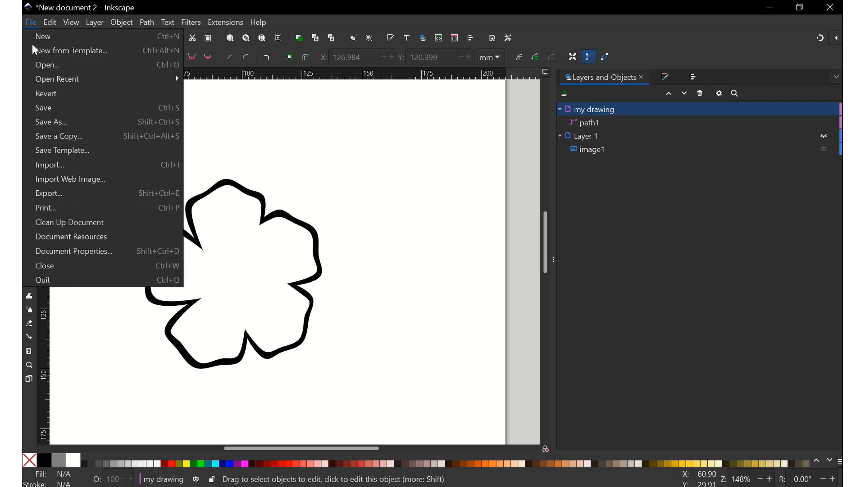
click(62, 124)
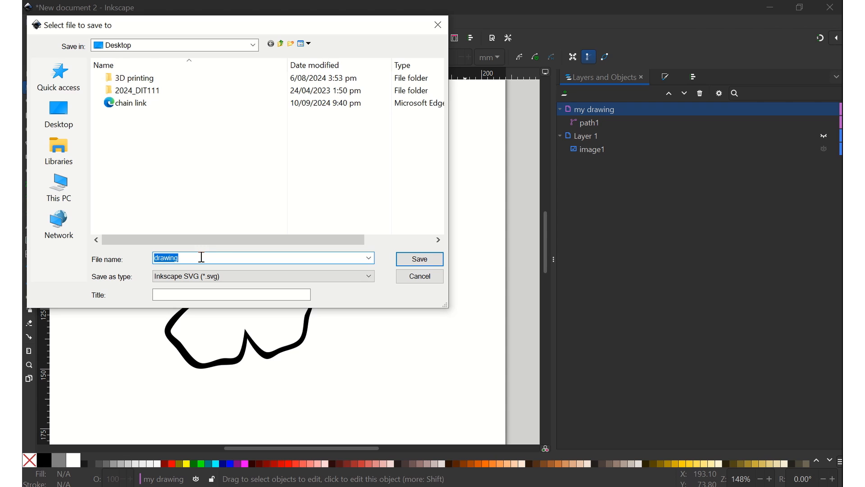
text(flower)
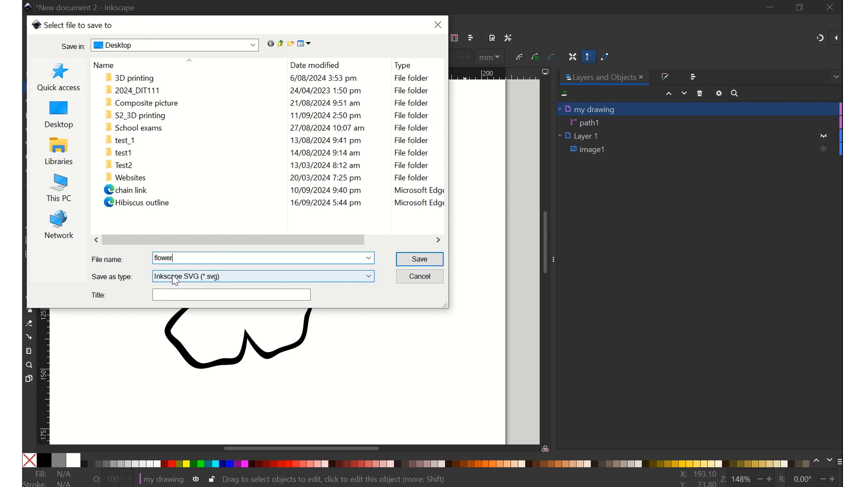
click(411, 259)
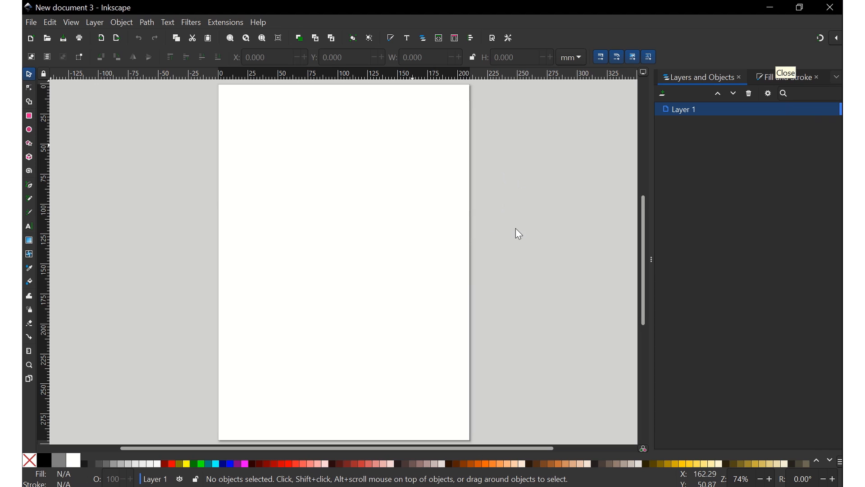
click(832, 7)
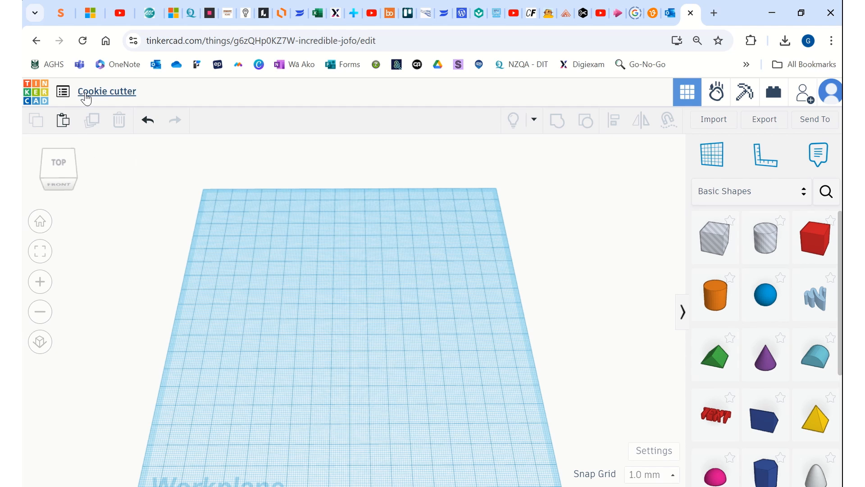
Step: Rename the Tinkercad design as Flower Cookie cutter
click(130, 93)
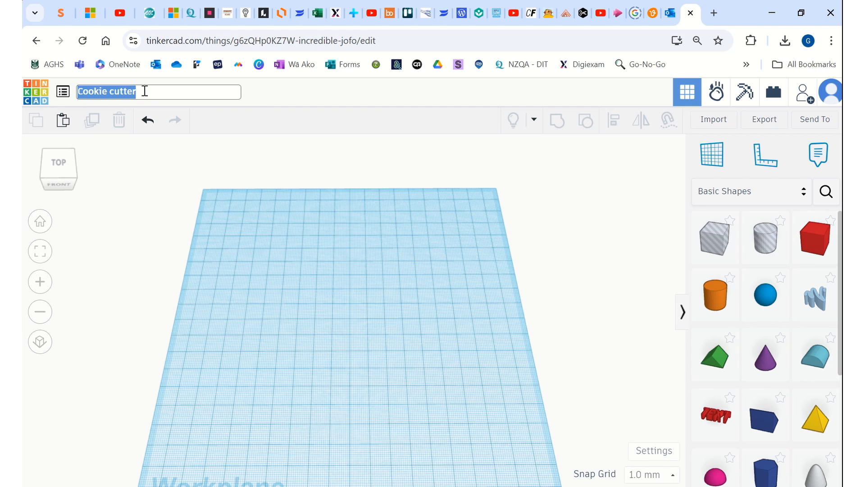
click(81, 91)
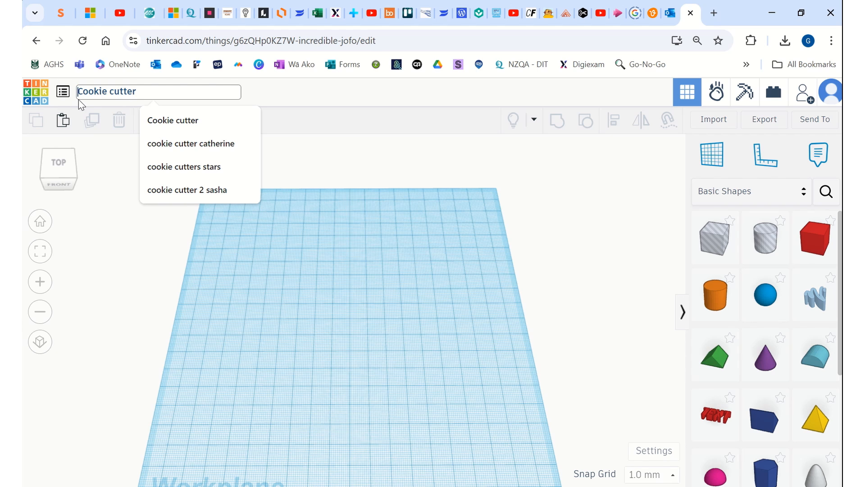
text(Flower)
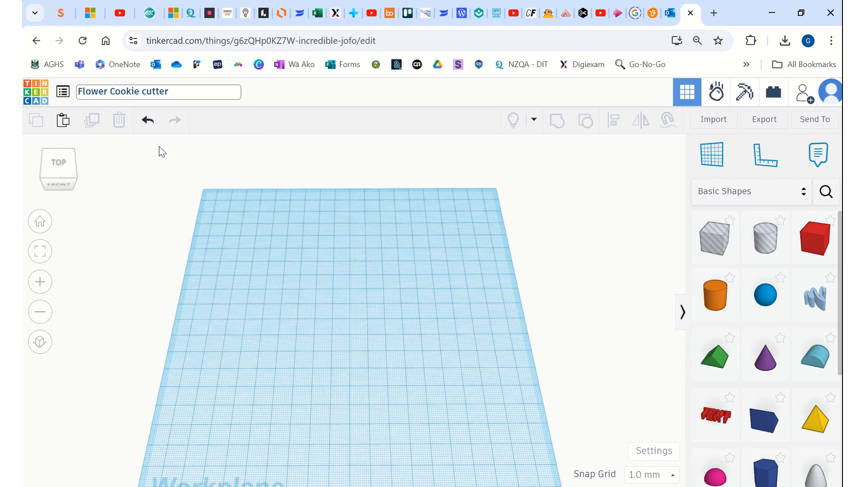
click(361, 297)
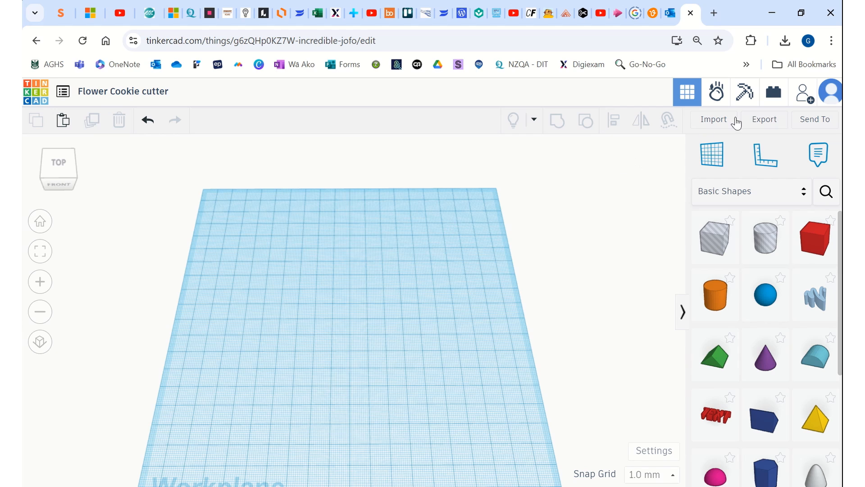
Step: Import flower.svg from the Desktop at 100% scale, centred on the artboard, and dismiss the notice about removed elements
click(708, 120)
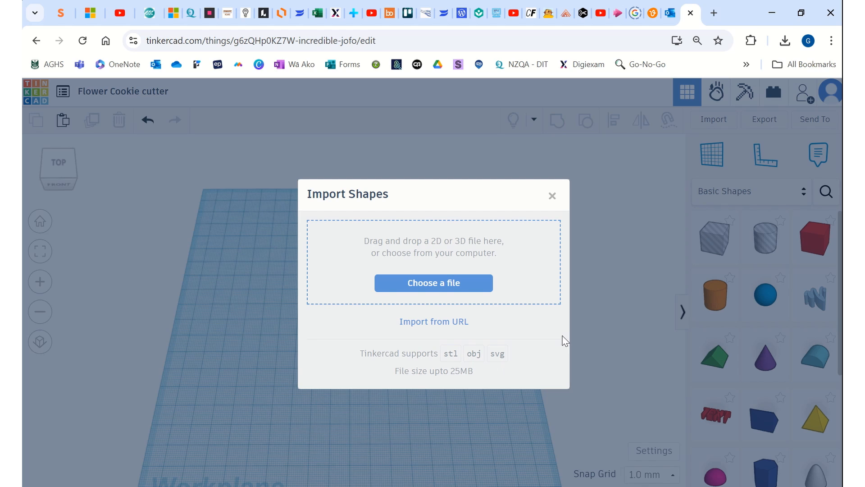
click(435, 287)
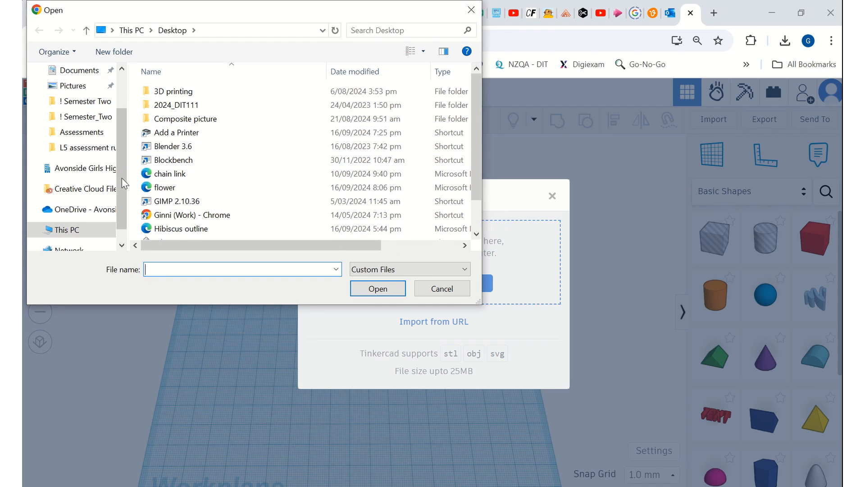
drag(123, 127, 123, 93)
click(76, 94)
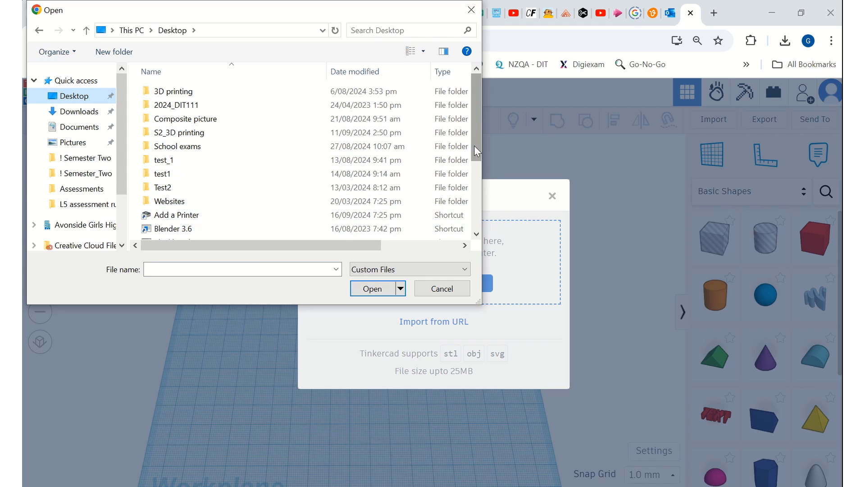
drag(474, 145, 471, 195)
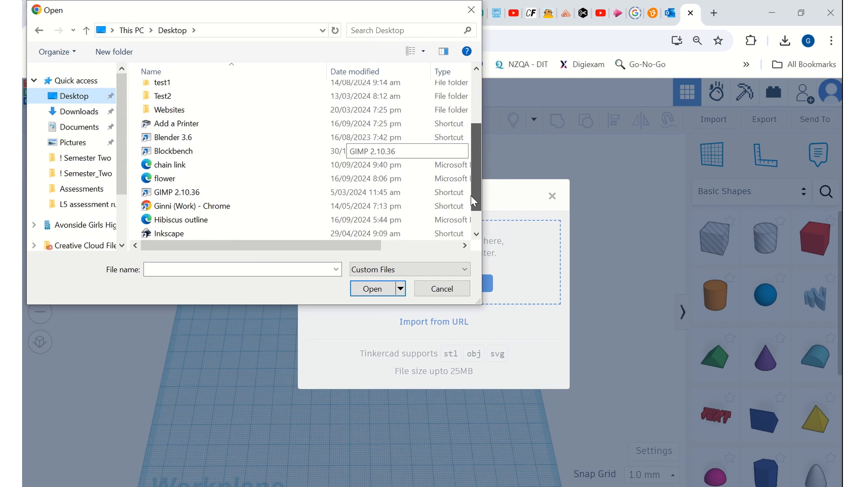
click(167, 179)
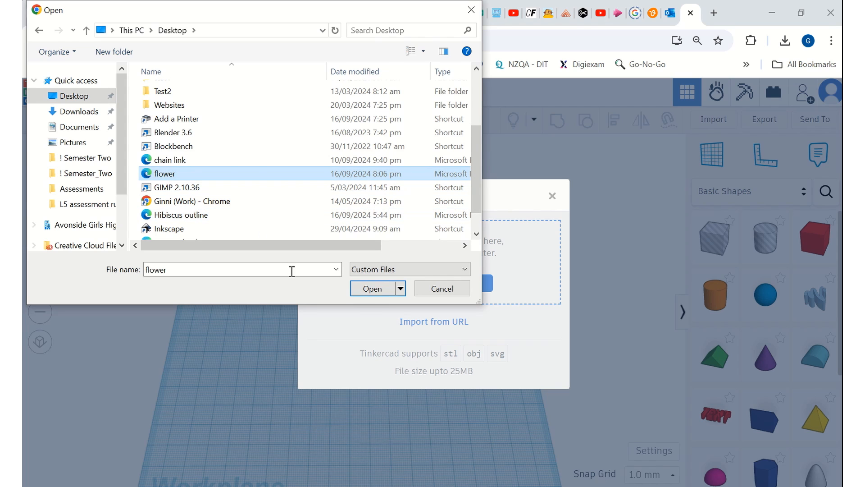
click(373, 290)
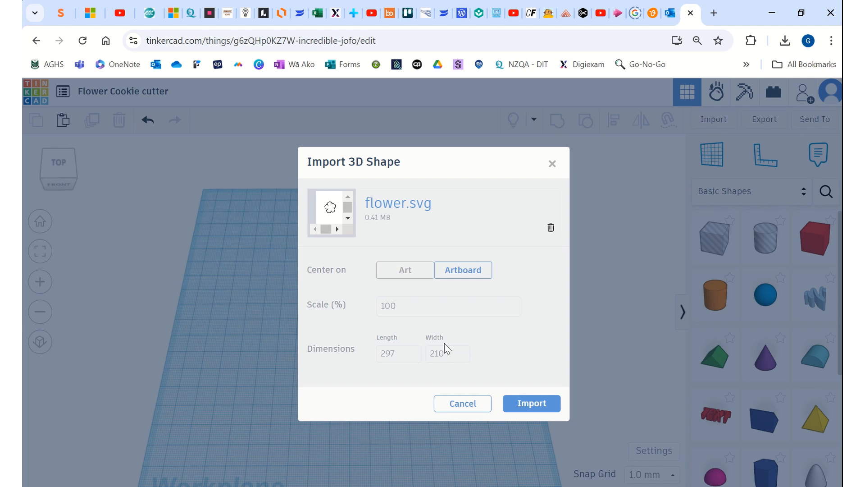
click(541, 404)
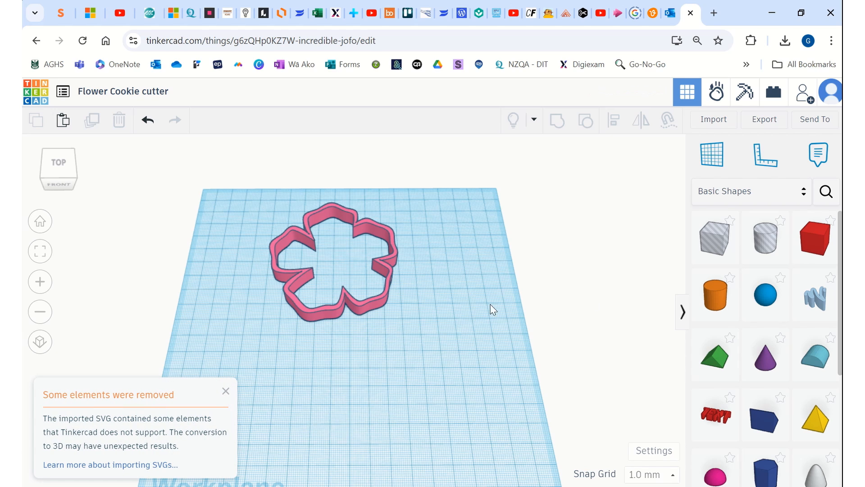
click(226, 390)
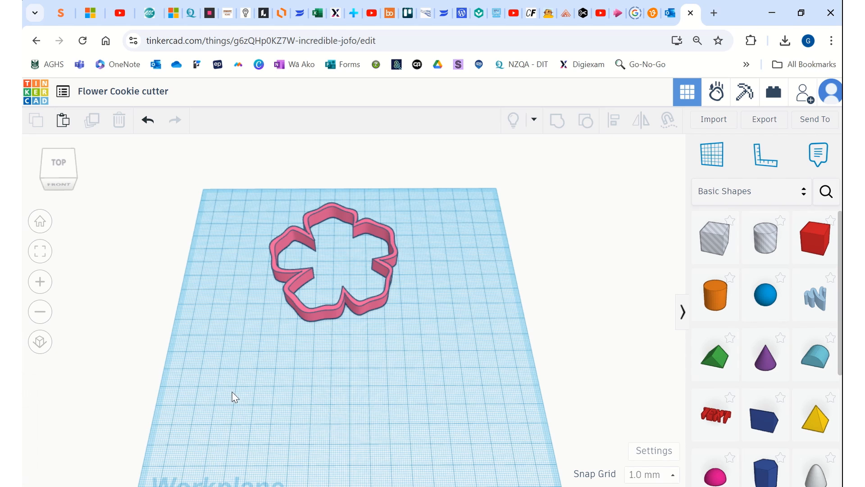
Step: Place a ruler beside the flower's front-left corner and shrink the flower to about 60 by 60 mm
click(766, 159)
click(246, 318)
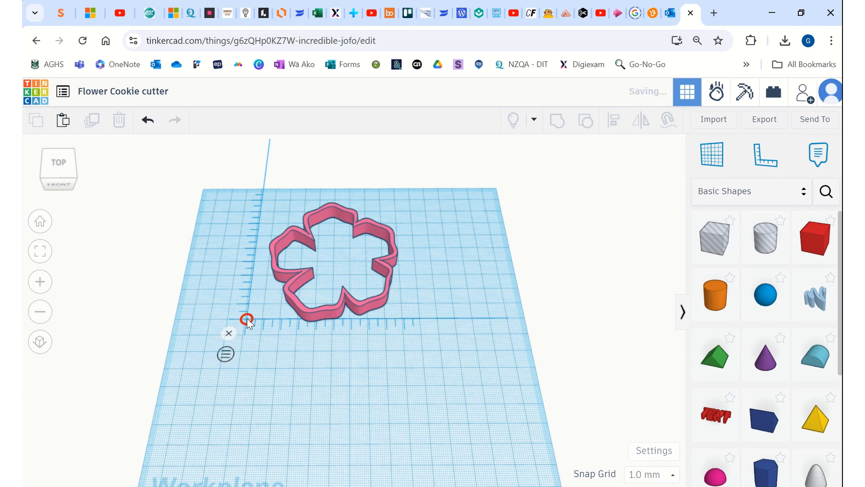
click(295, 279)
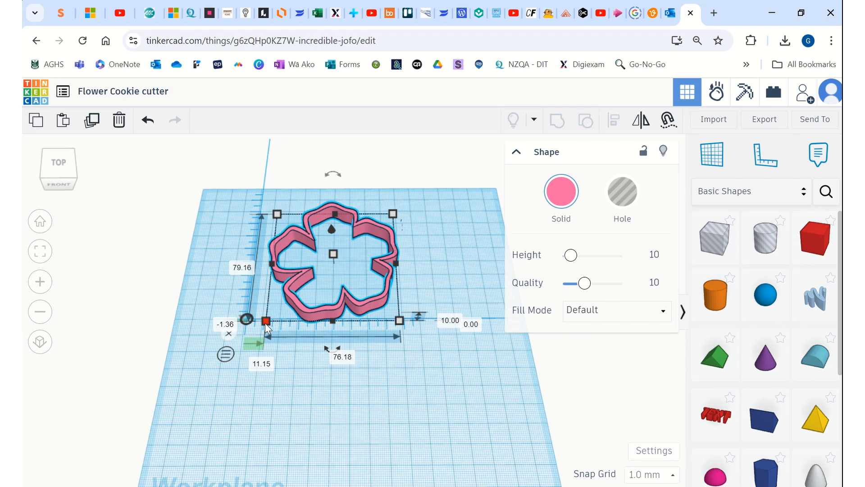
drag(268, 322, 288, 301)
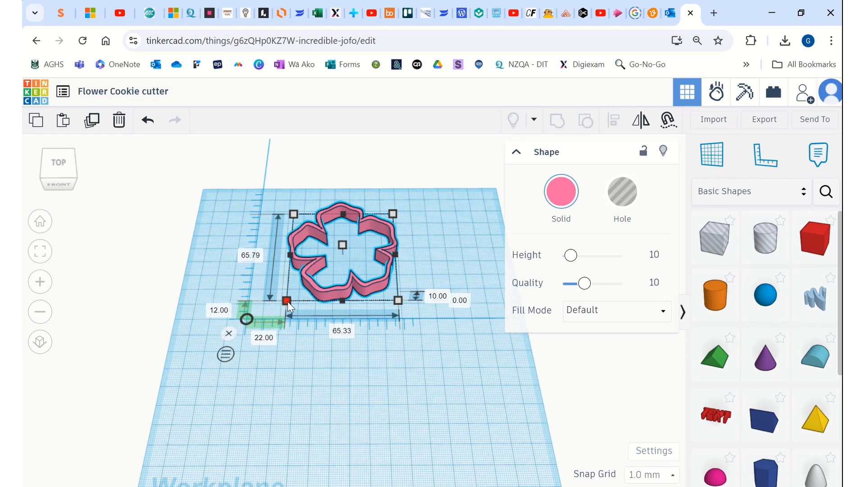
drag(287, 301, 296, 292)
click(395, 377)
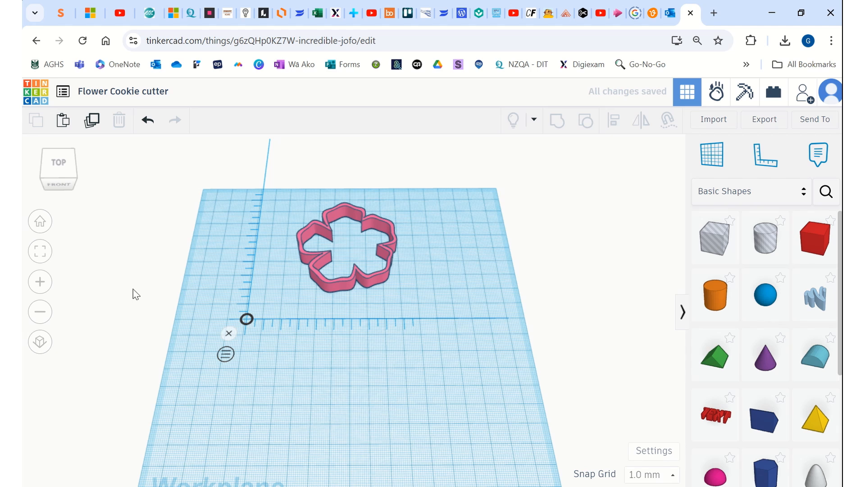
Step: Remove the ruler from the workplane and select the flower outline
drag(57, 163, 64, 174)
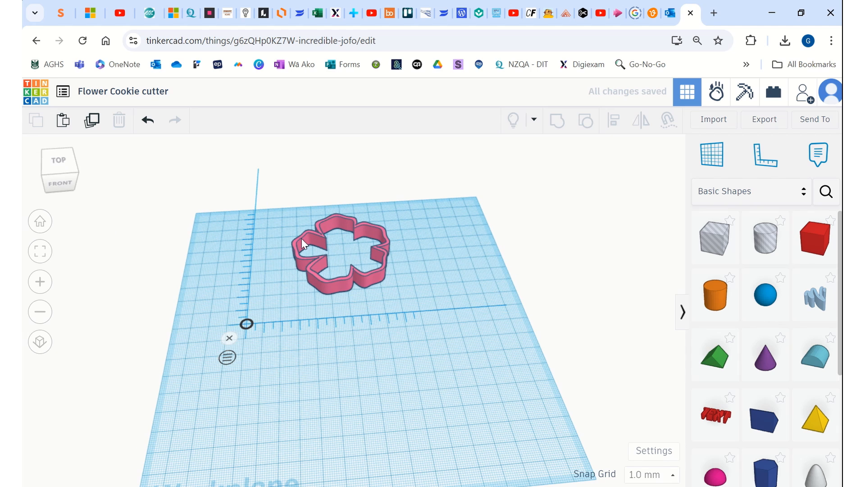
click(229, 339)
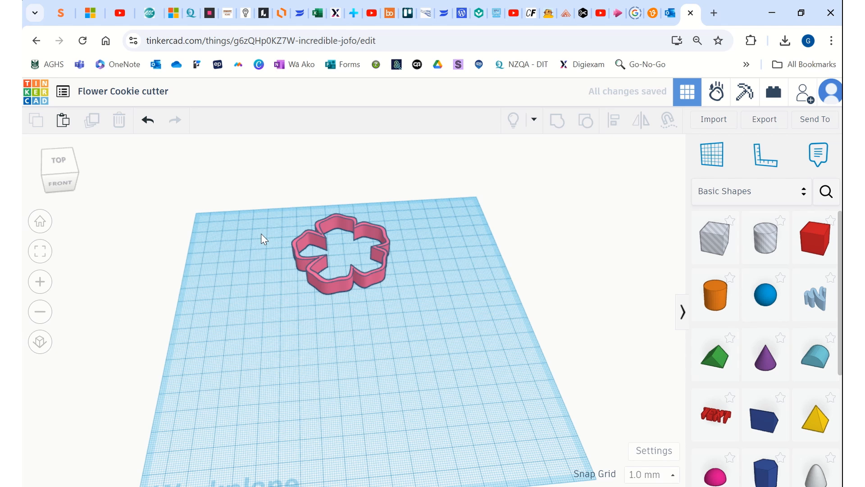
drag(266, 212, 466, 312)
drag(73, 170, 66, 167)
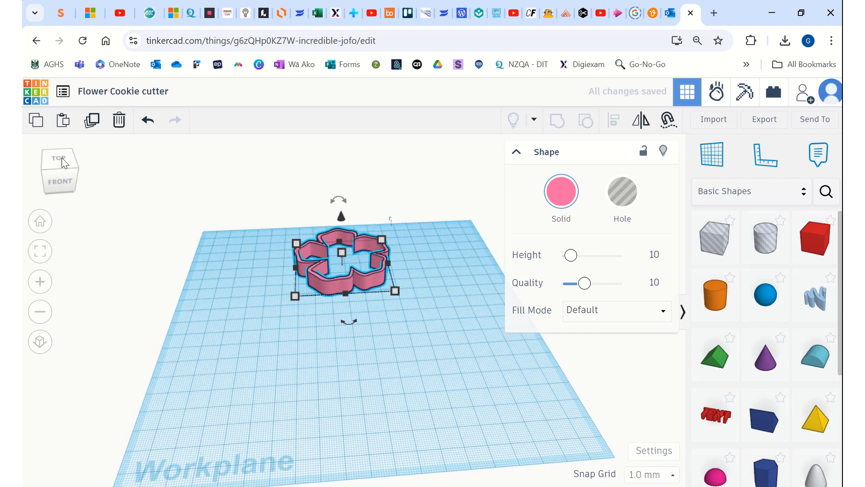
click(61, 159)
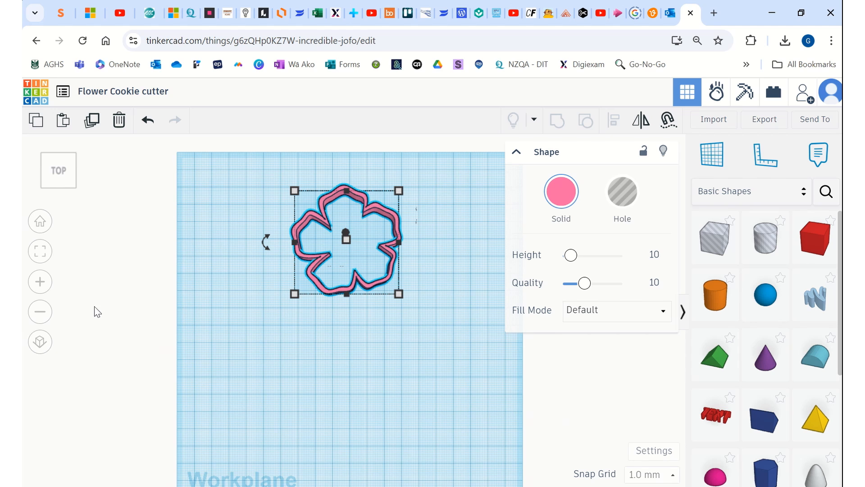
drag(386, 385, 369, 285)
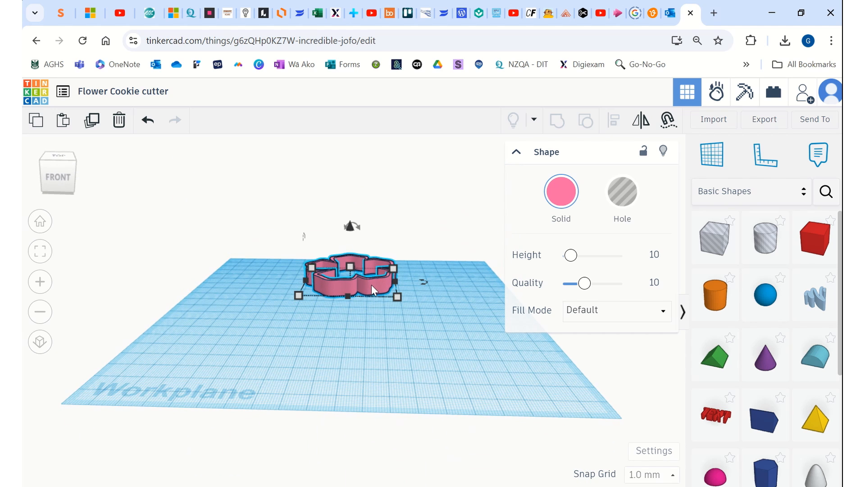
Step: Place a ruler in front and to the left of the flower and increase the flower's height
click(765, 154)
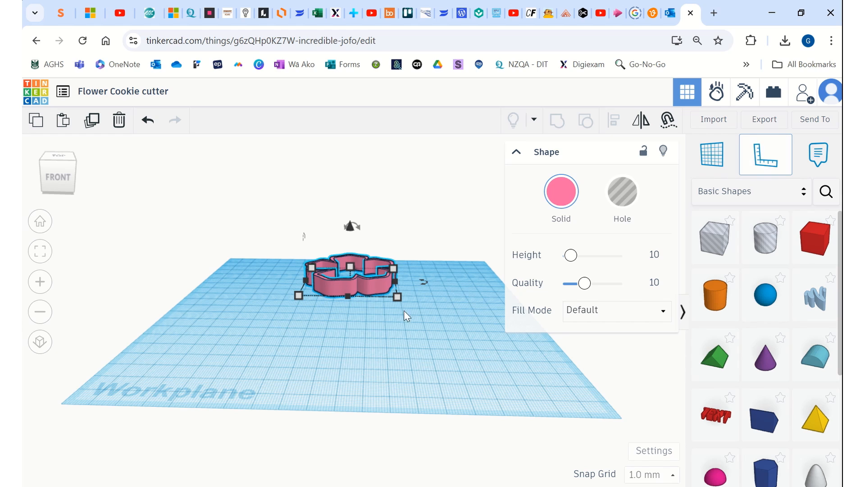
click(243, 347)
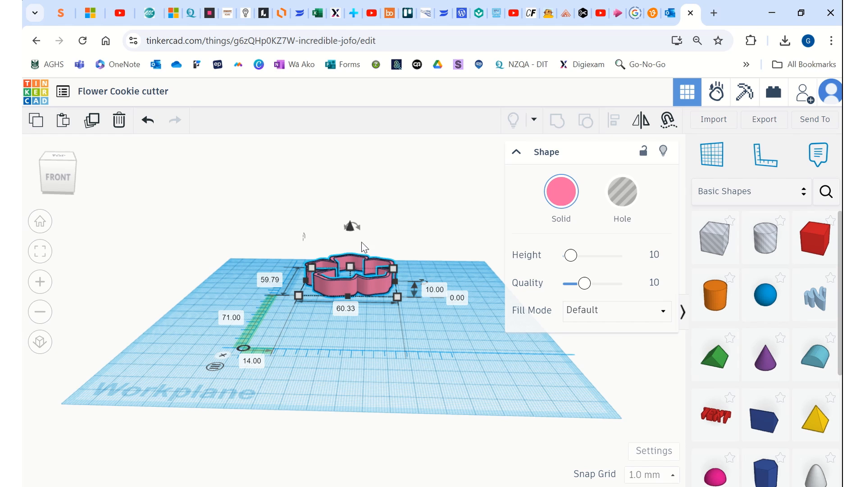
click(430, 293)
key(Return)
click(436, 370)
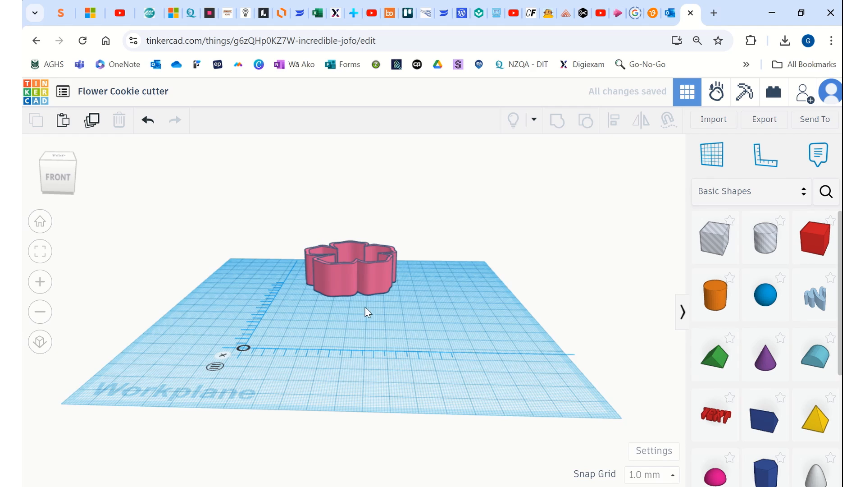
Step: Export everything in the design as an .STL file for 3D printing
drag(368, 311, 396, 375)
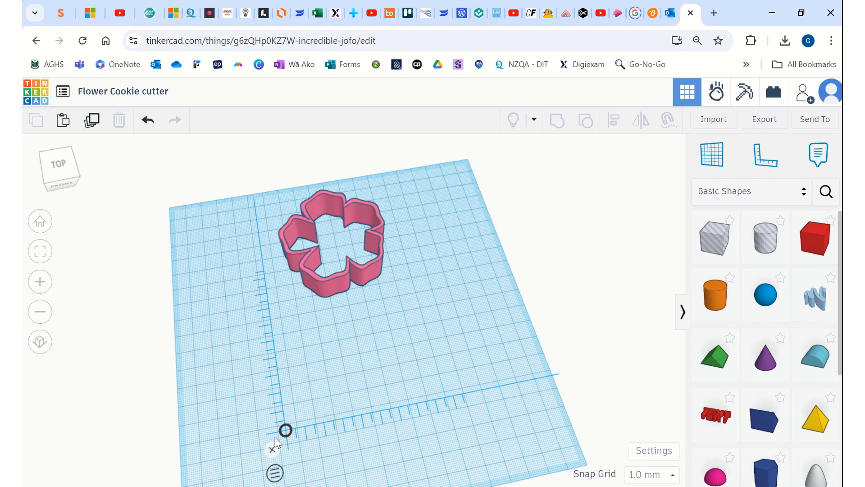
click(765, 120)
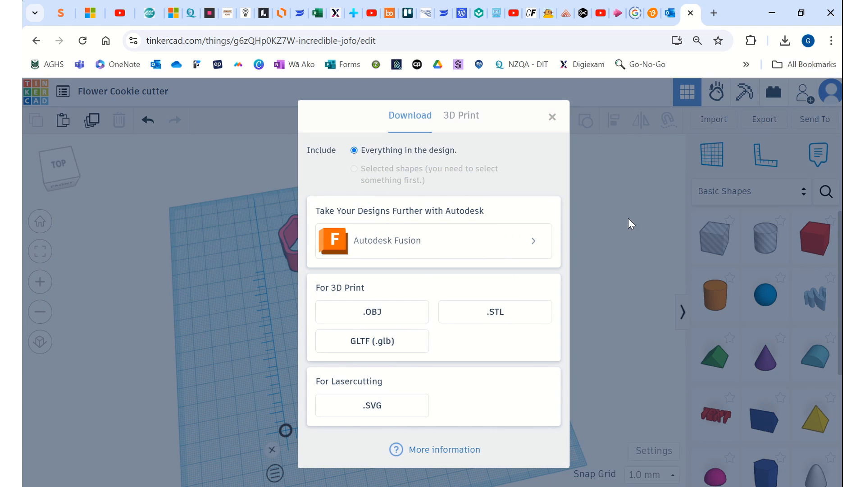
click(498, 316)
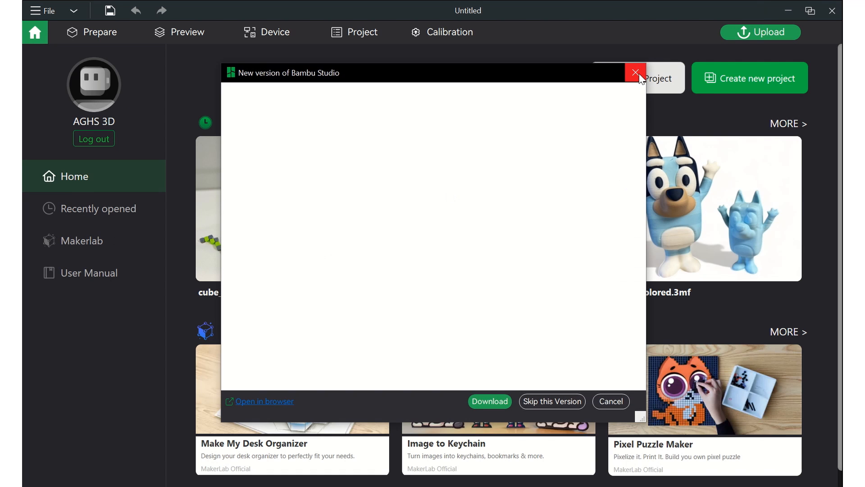
Step: Dismiss the Bambu Studio update notice and load the Flower Cookie cutter STL from the Downloads folder onto the empty build plate
key(Escape)
click(98, 28)
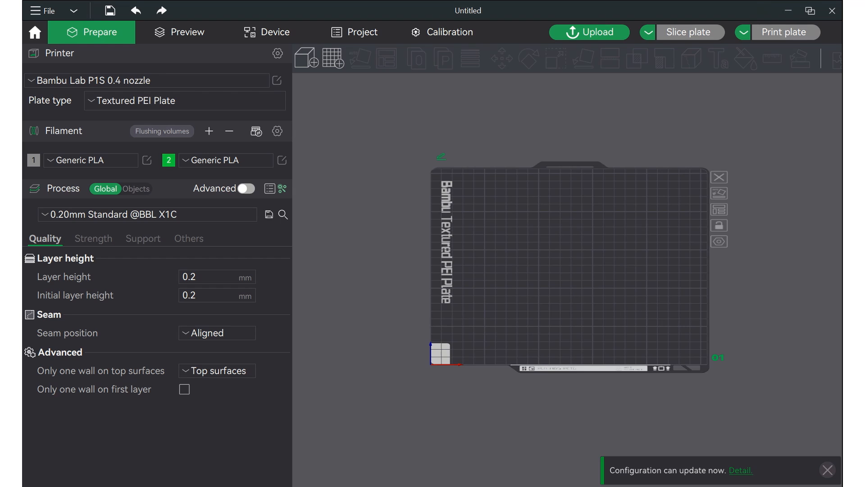
key(alt+Tab)
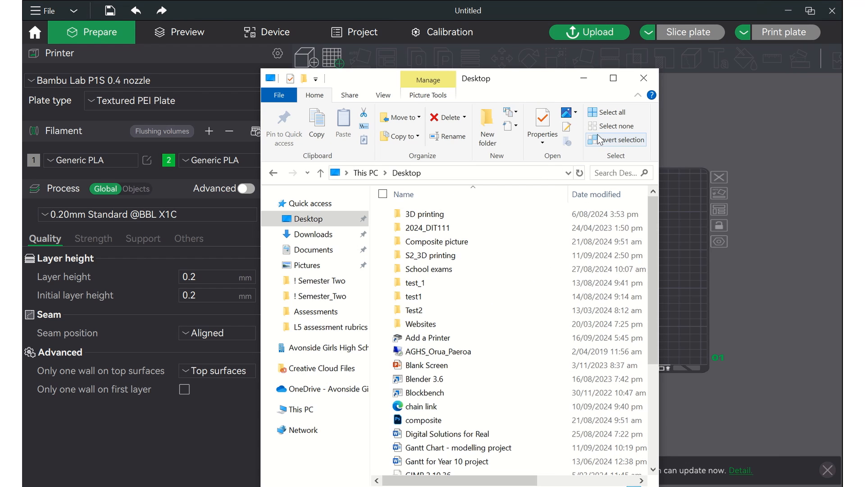
drag(430, 255, 328, 238)
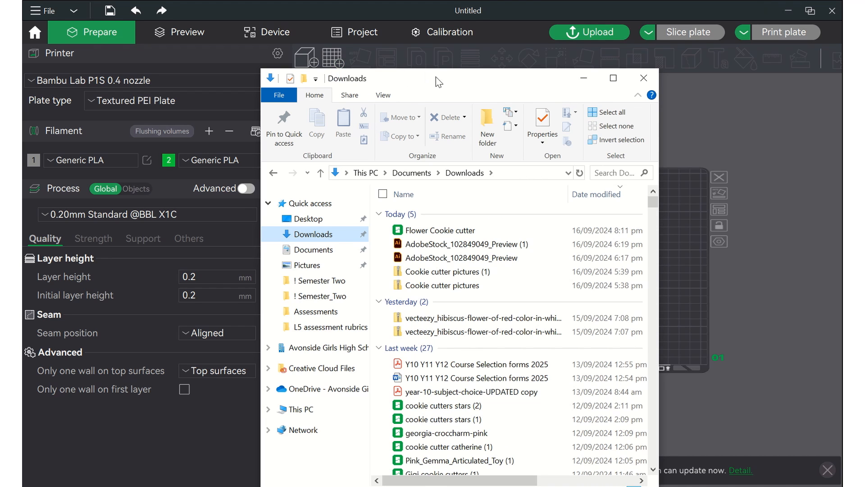
drag(436, 81, 173, 51)
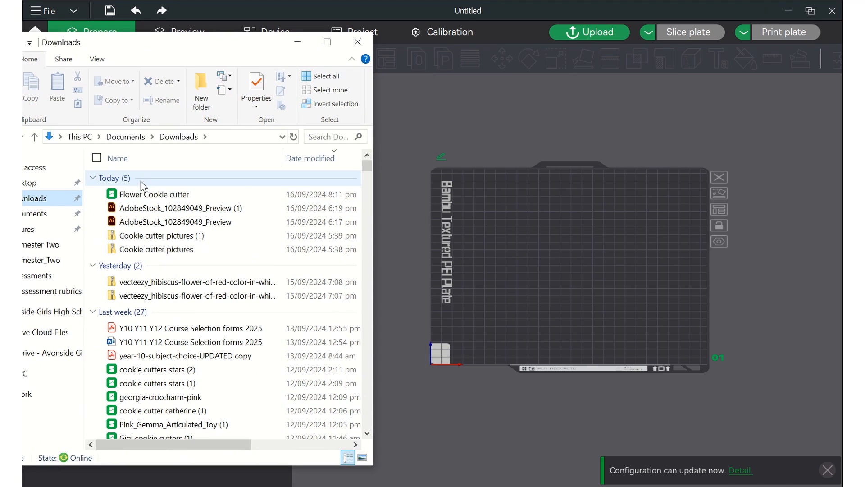
drag(147, 194, 538, 267)
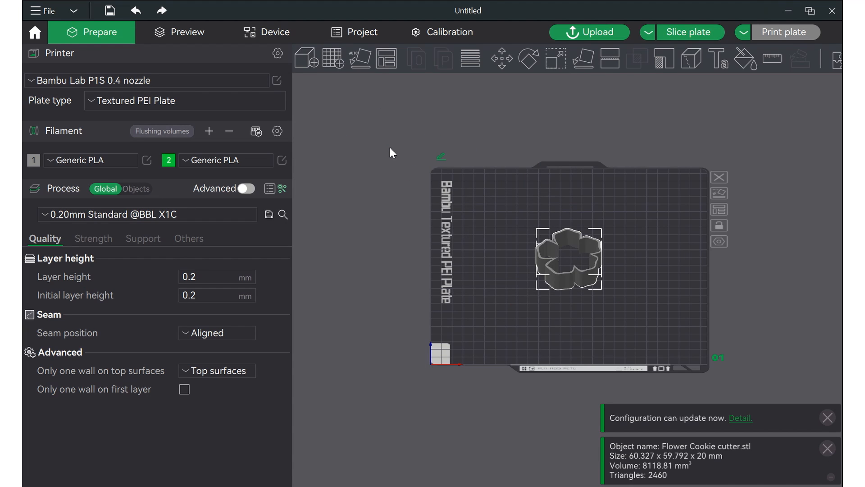
Step: Slice the plate holding the flower cutter and collapse the Line Type summary that covers the sliced preview
click(676, 31)
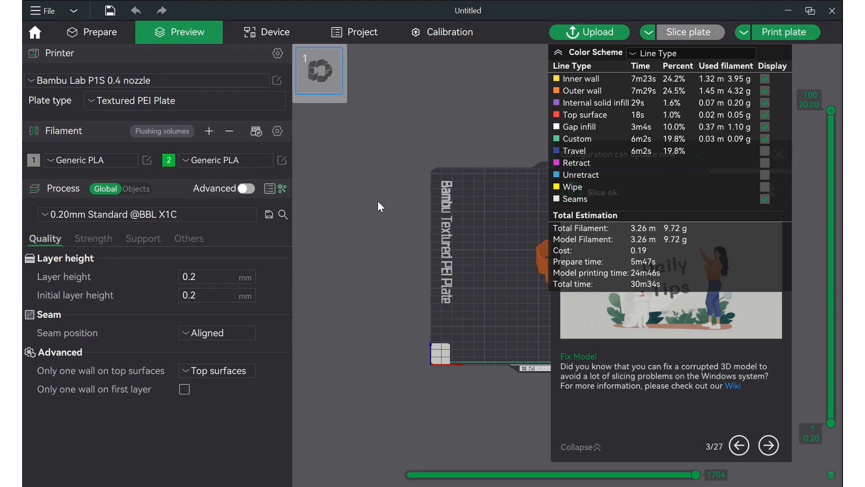
click(558, 53)
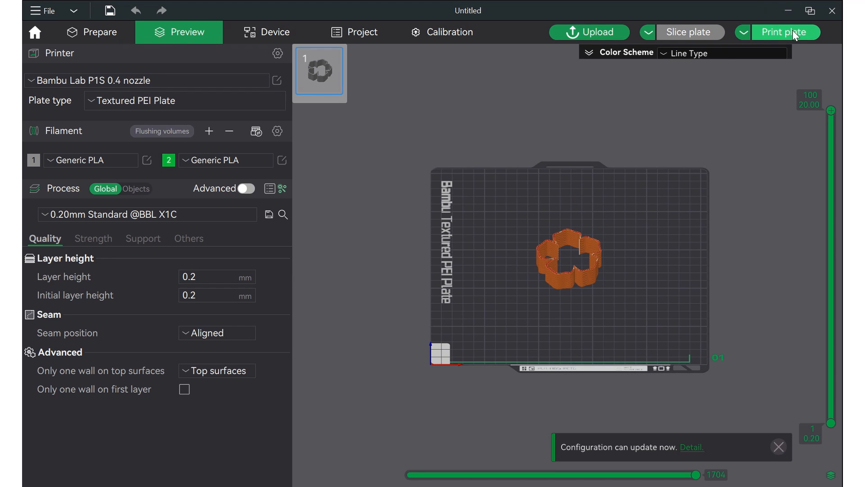
Step: Change the output action for the sliced plate from printing to Export plate sliced file
click(747, 32)
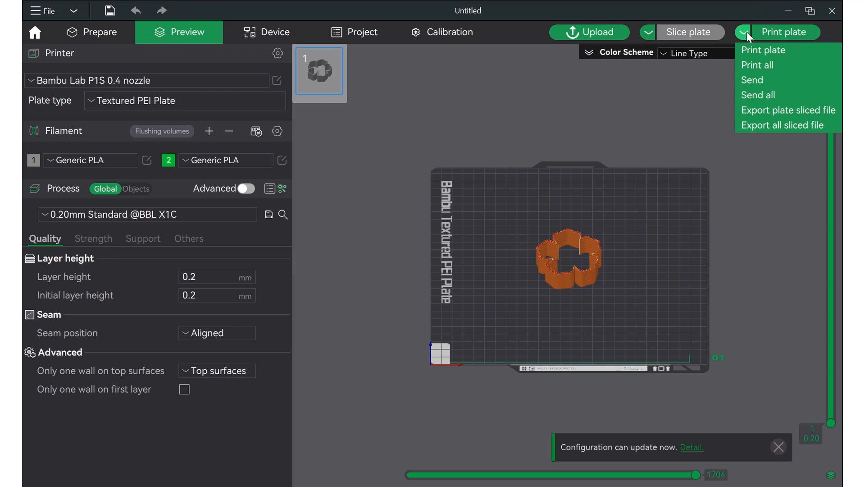
click(756, 112)
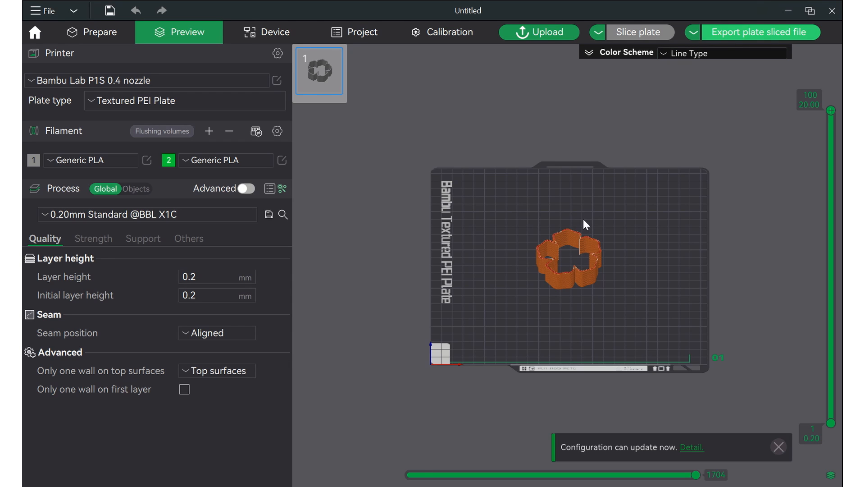
mouse_move(392, 3)
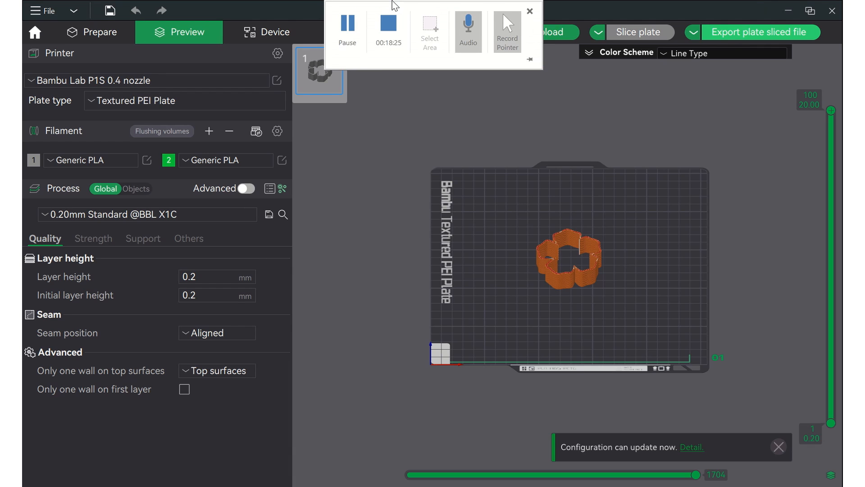